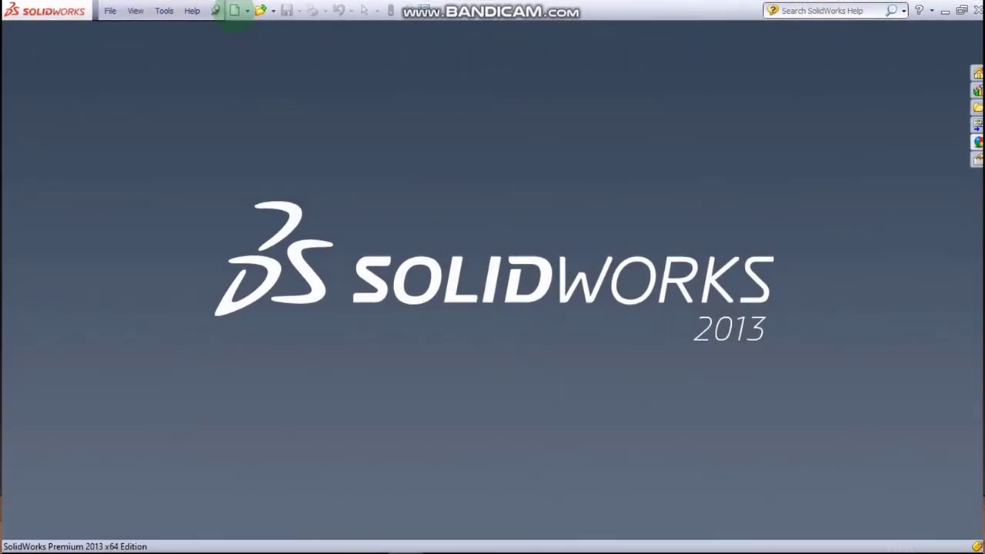
- Create a new blank Part document (Part2)
click(234, 11)
click(509, 469)
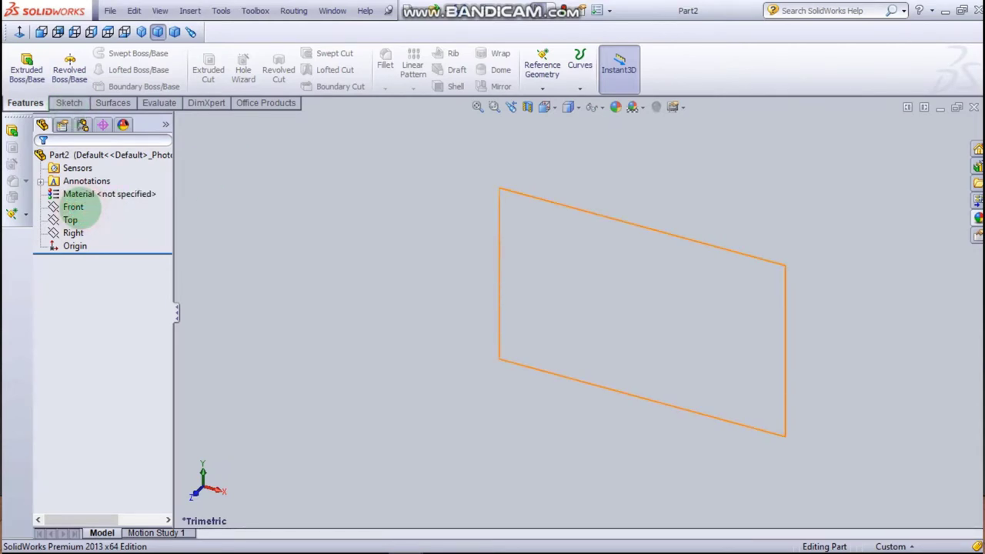
- Add reference plane Plane1 at a 25 mm offset from the Front plane
click(74, 208)
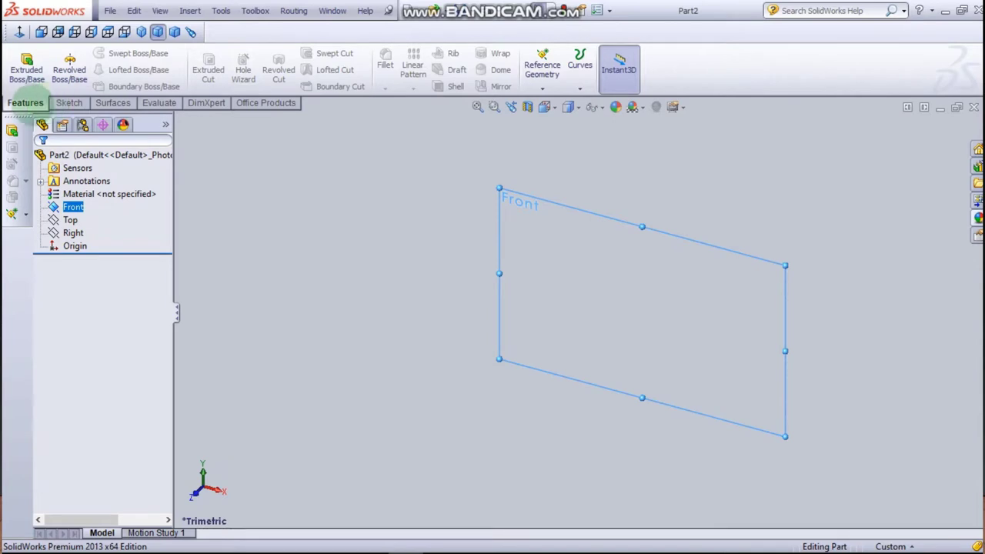
click(541, 89)
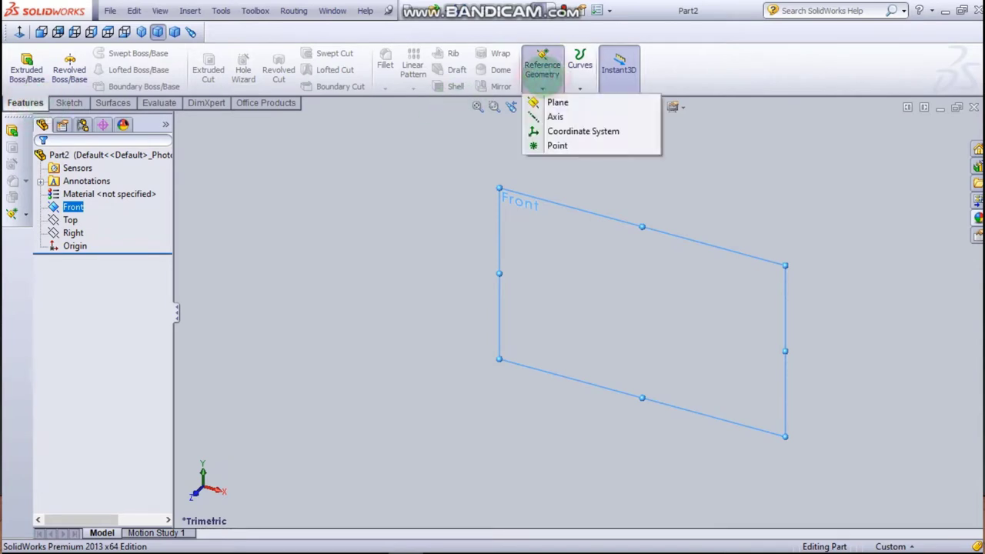
click(555, 102)
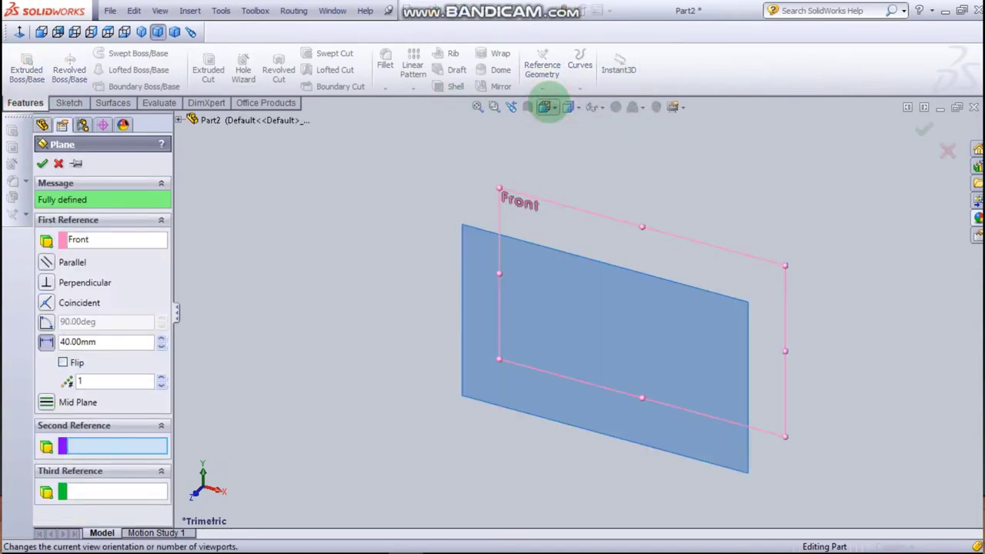
double_click(103, 342)
text(25)
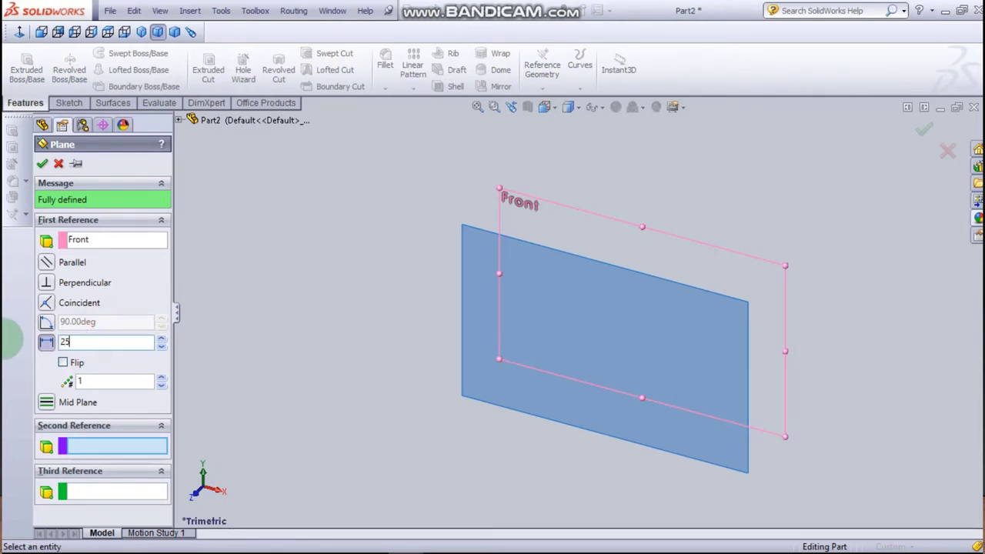
key(Return)
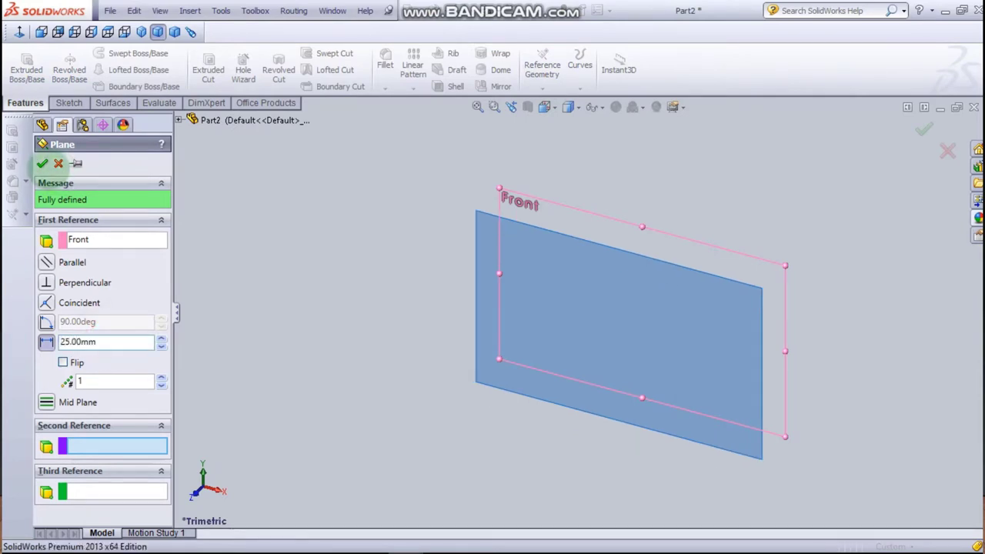
click(42, 163)
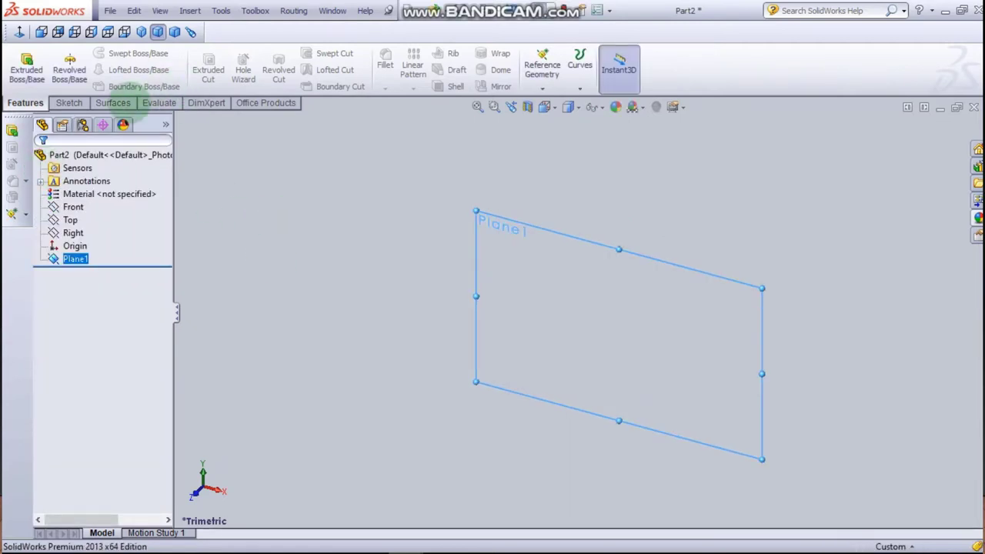
- Create reference plane Plane2 at a 25 mm offset from Plane1
click(318, 229)
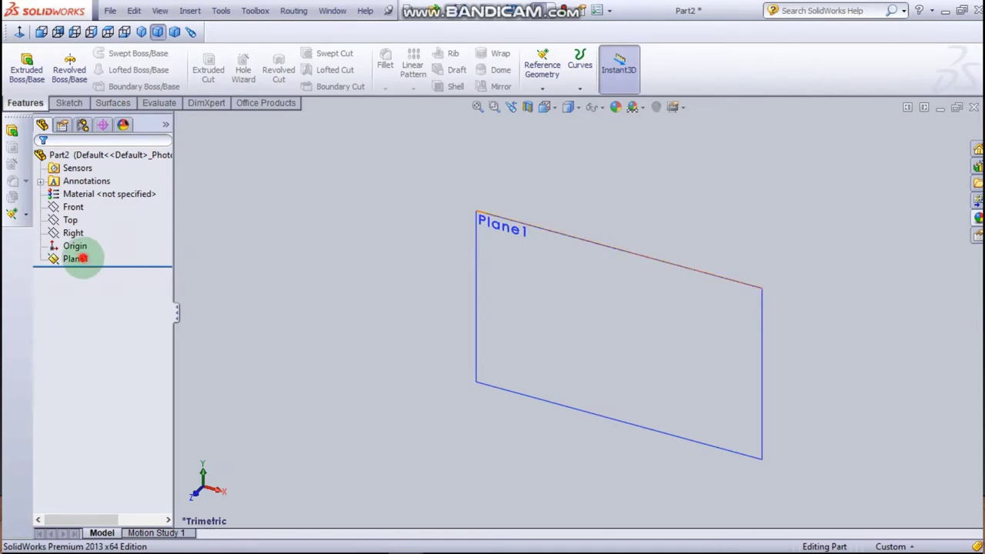
click(76, 259)
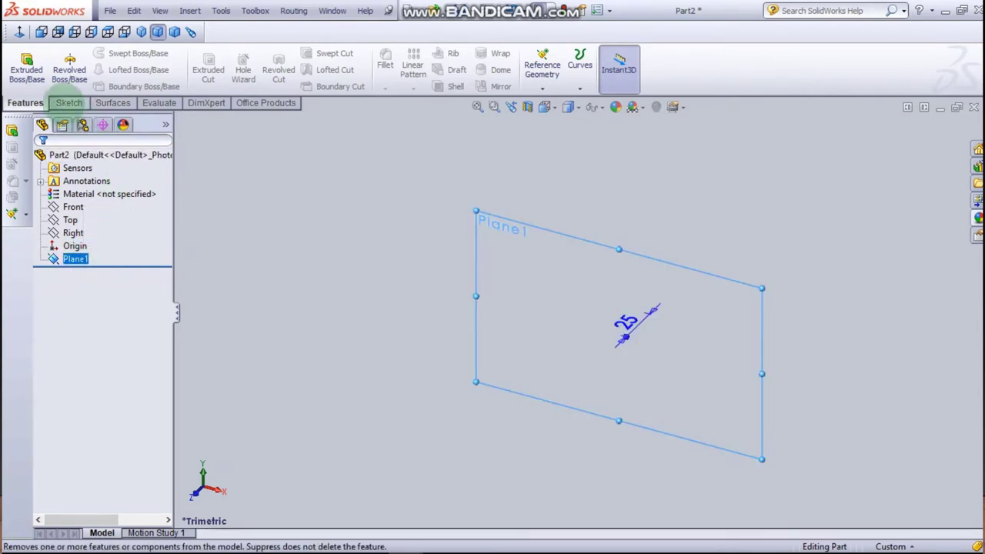
click(68, 102)
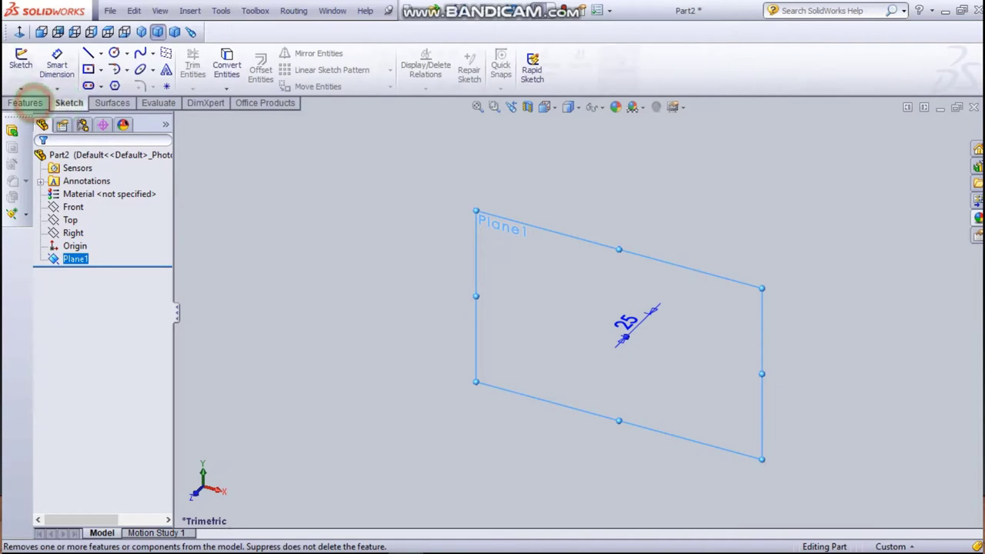
click(25, 103)
click(544, 57)
click(557, 100)
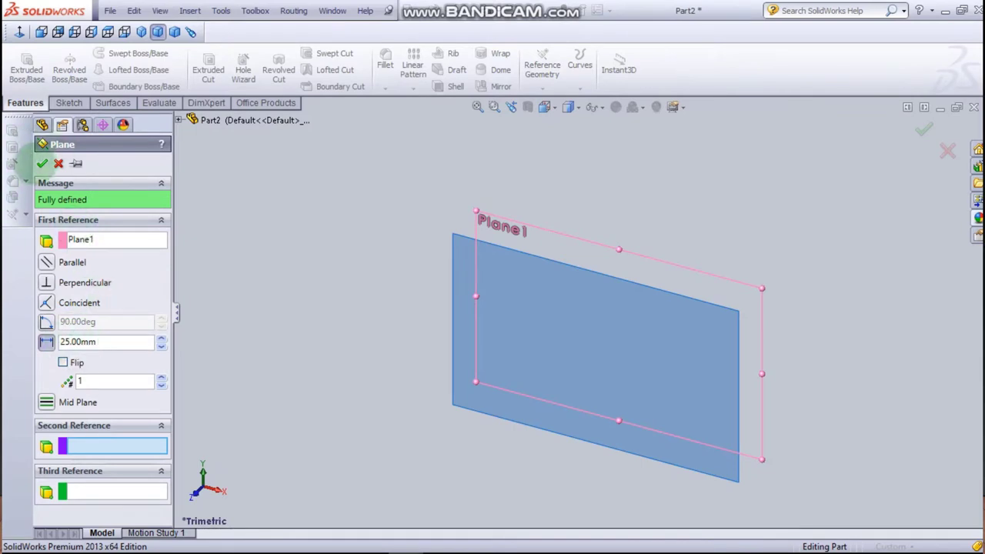
click(42, 163)
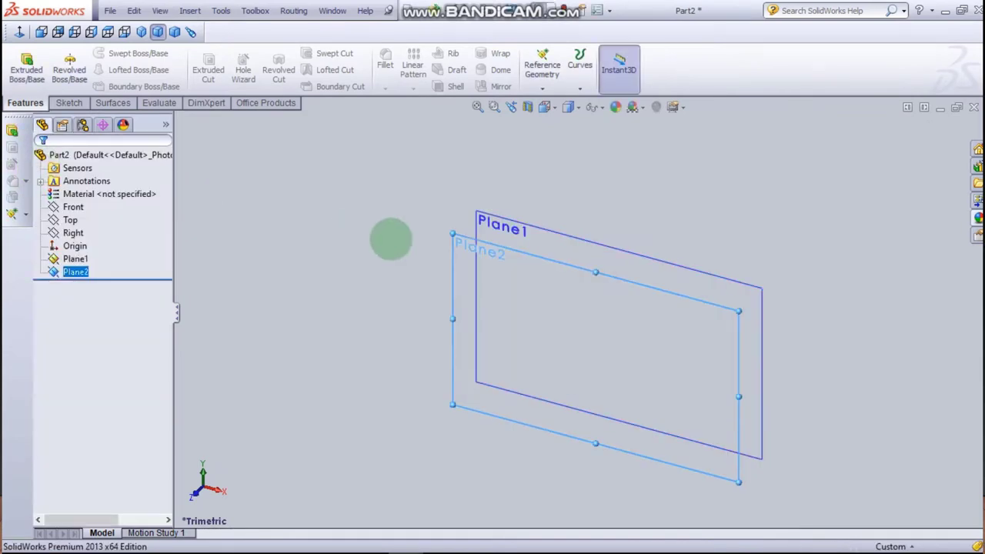
click(68, 102)
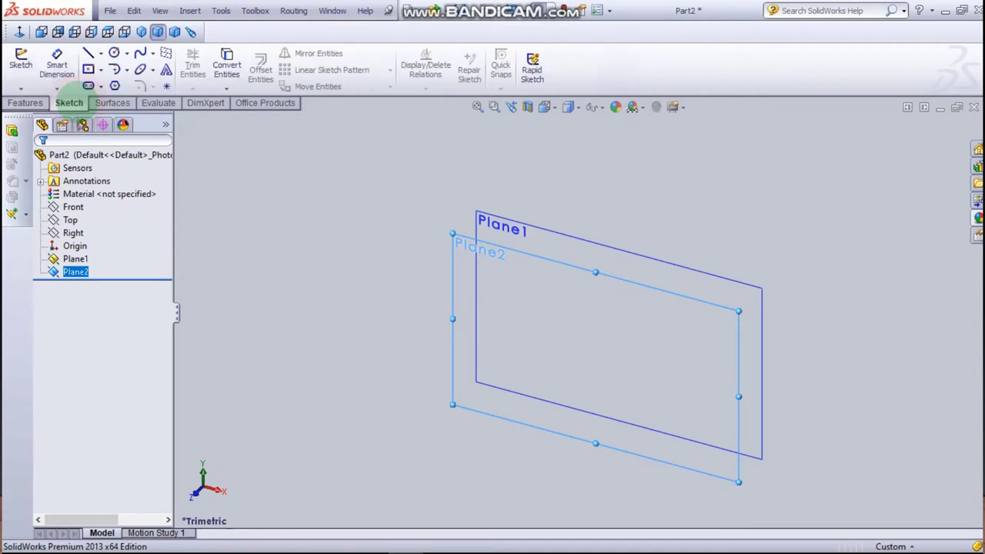
click(25, 102)
click(285, 238)
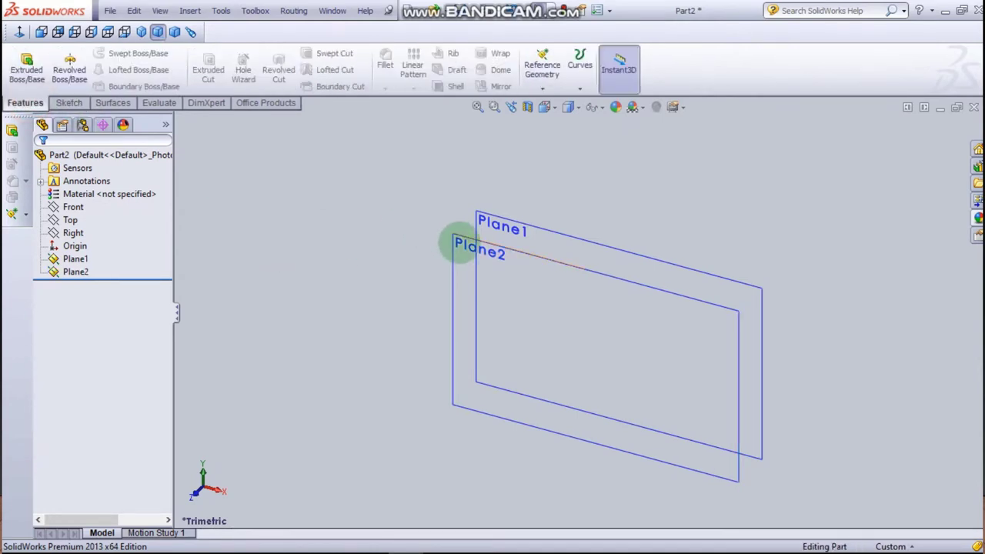
- Create Plane3 at a 40 mm offset from Plane2, then select the Front plane
click(460, 245)
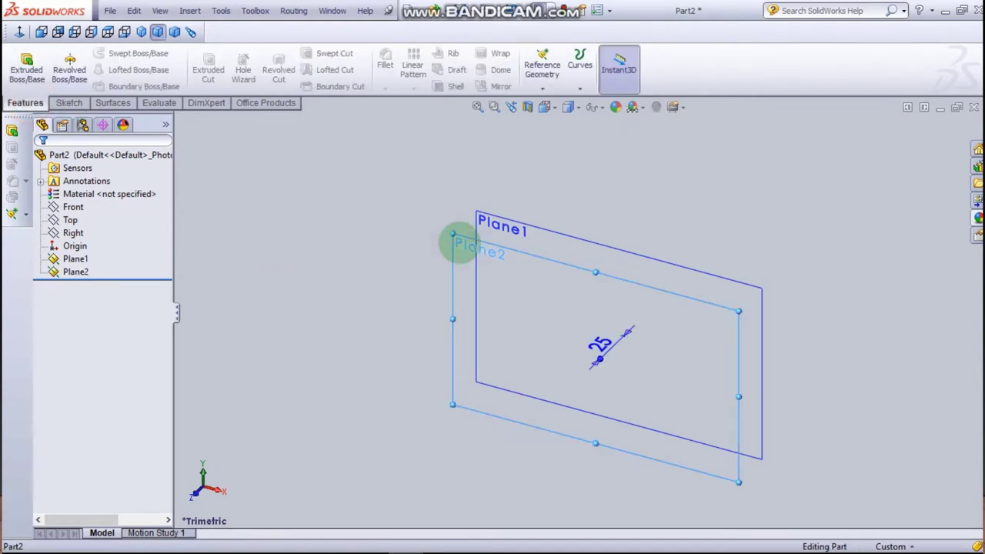
click(542, 58)
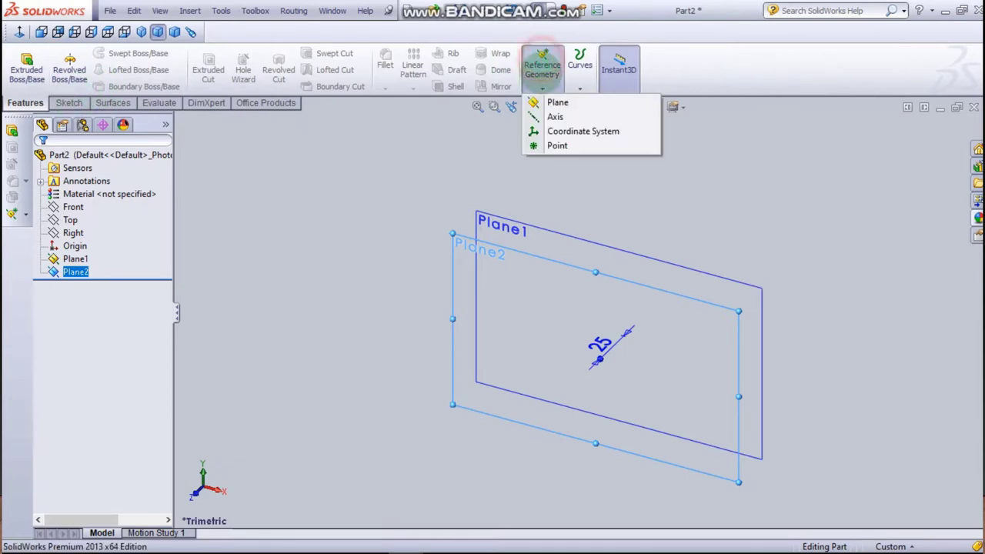
click(554, 100)
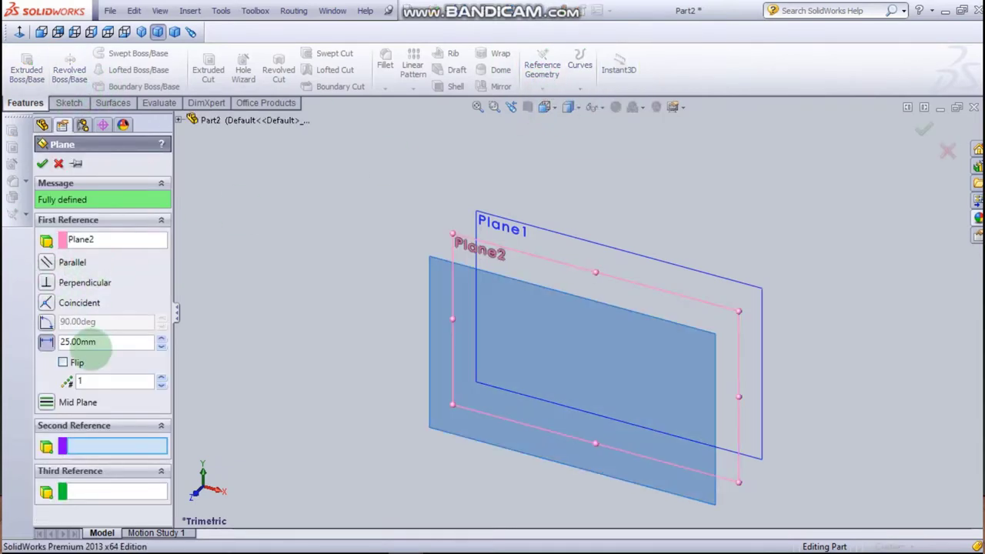
double_click(108, 342)
text(40)
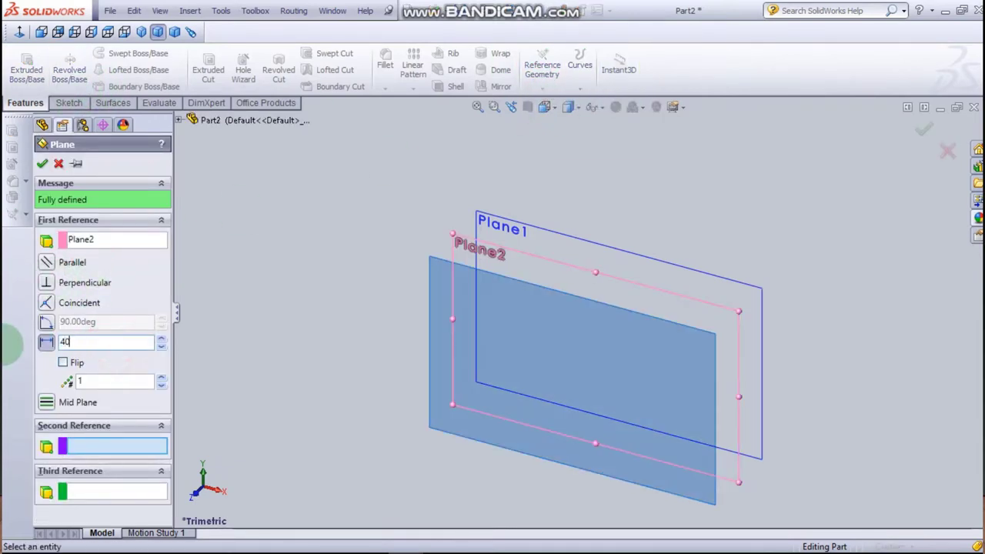
key(Return)
click(42, 163)
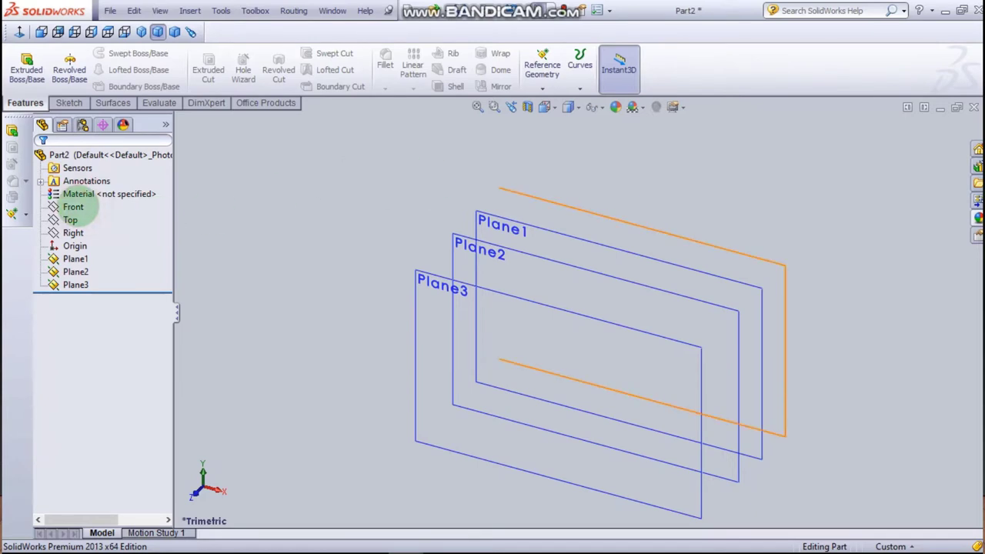
click(73, 206)
- Start a sketch on the Front plane and hide the plane outlines
click(91, 184)
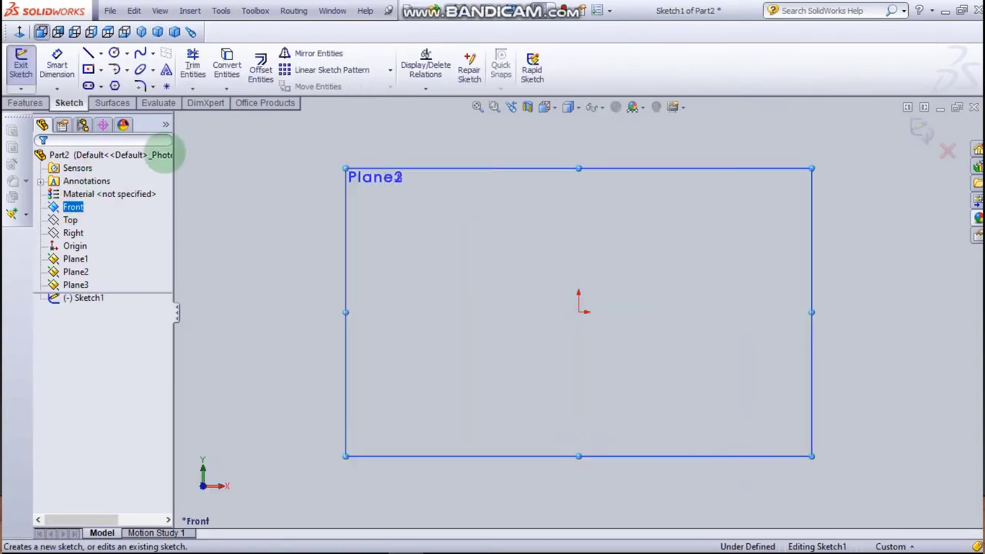
click(273, 162)
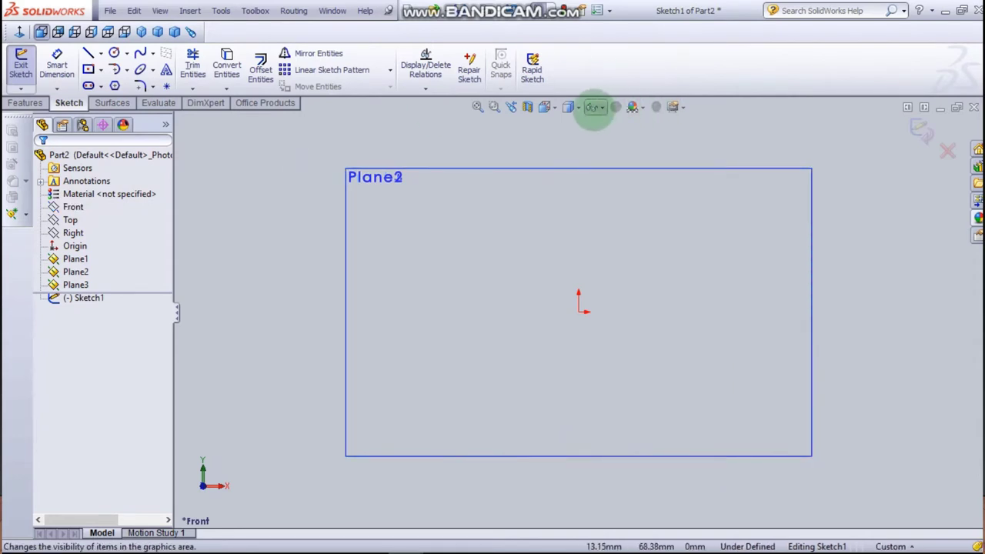
click(594, 107)
click(594, 128)
click(405, 147)
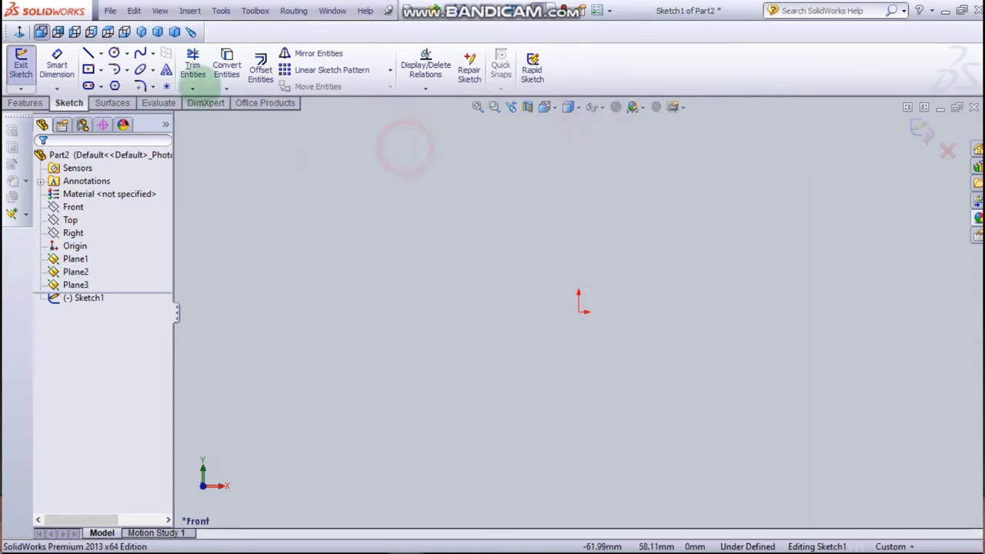
- Draw a 60 × 60 mm centre rectangle on the origin and exit the sketch
click(86, 67)
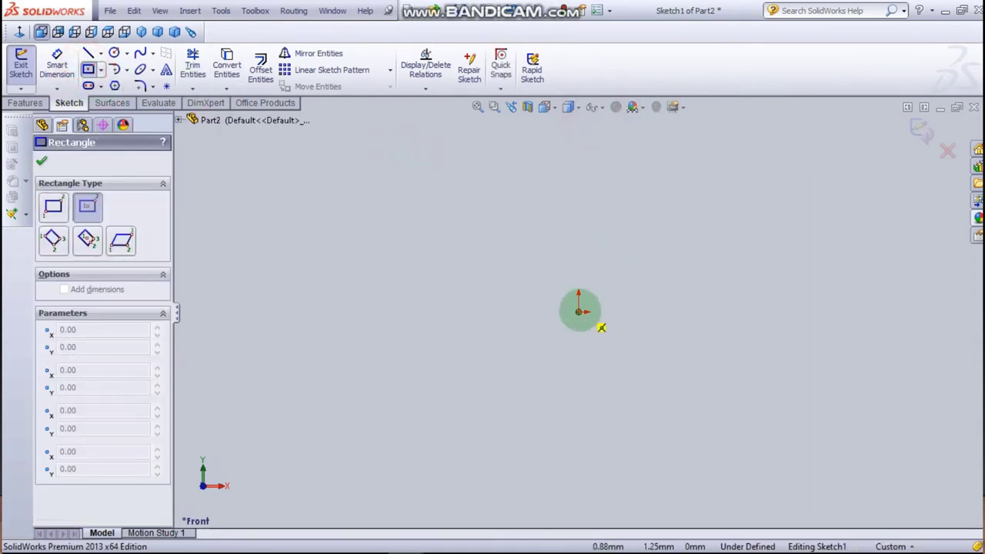
click(578, 311)
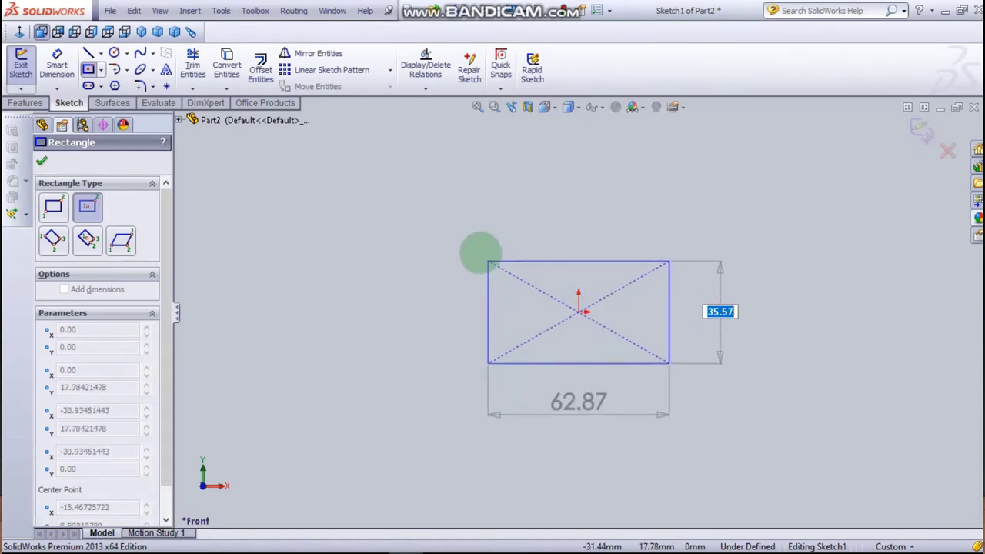
click(459, 253)
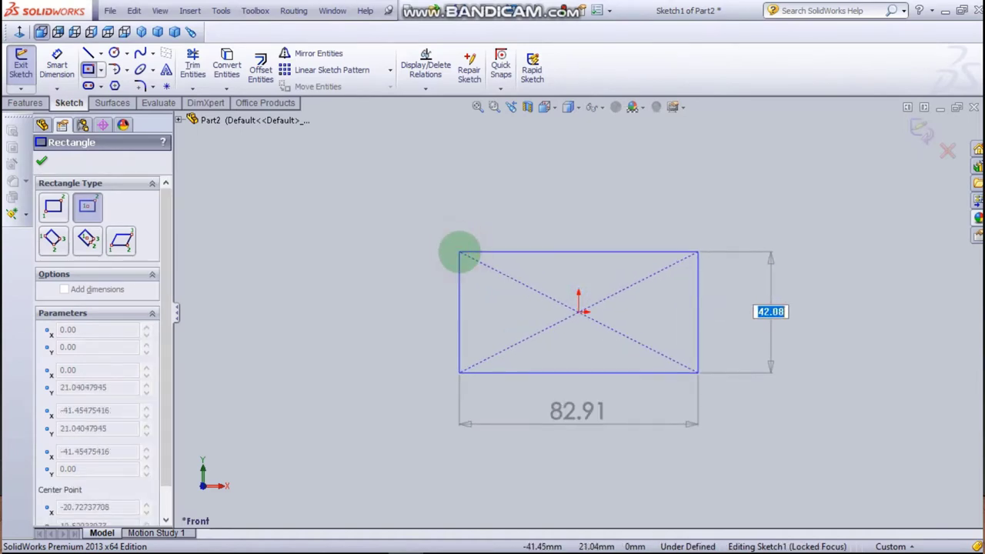
text(60)
key(Return)
text(60)
key(Return)
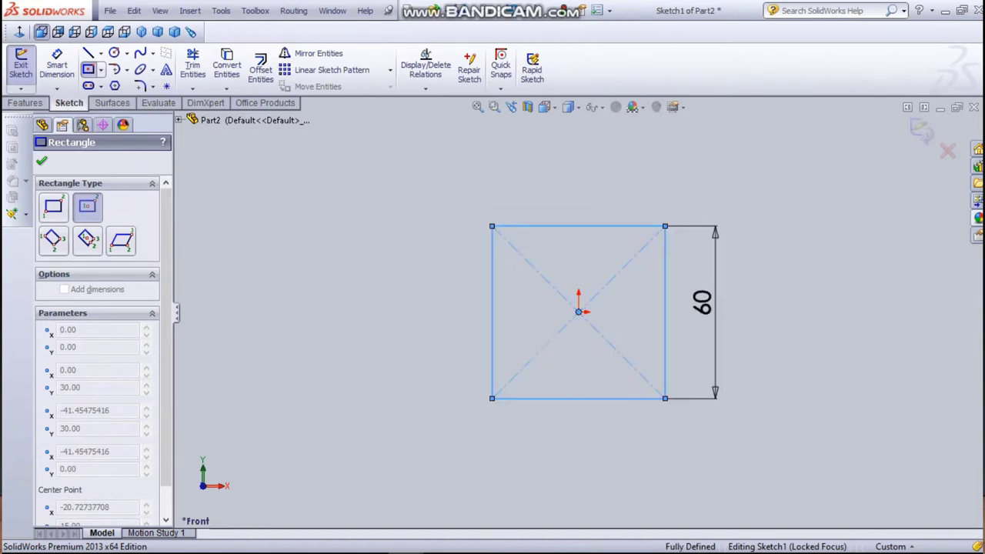
key(Escape)
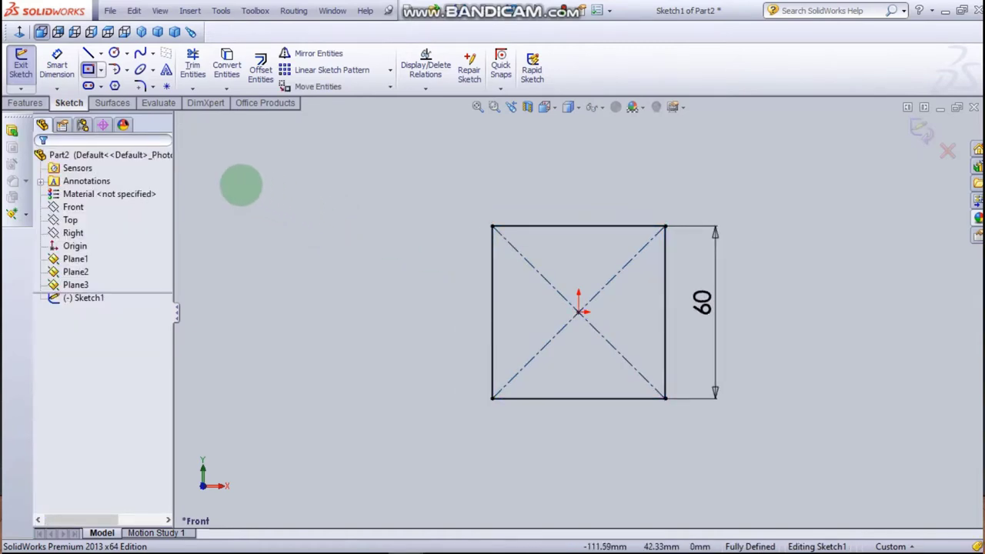
click(20, 65)
click(270, 240)
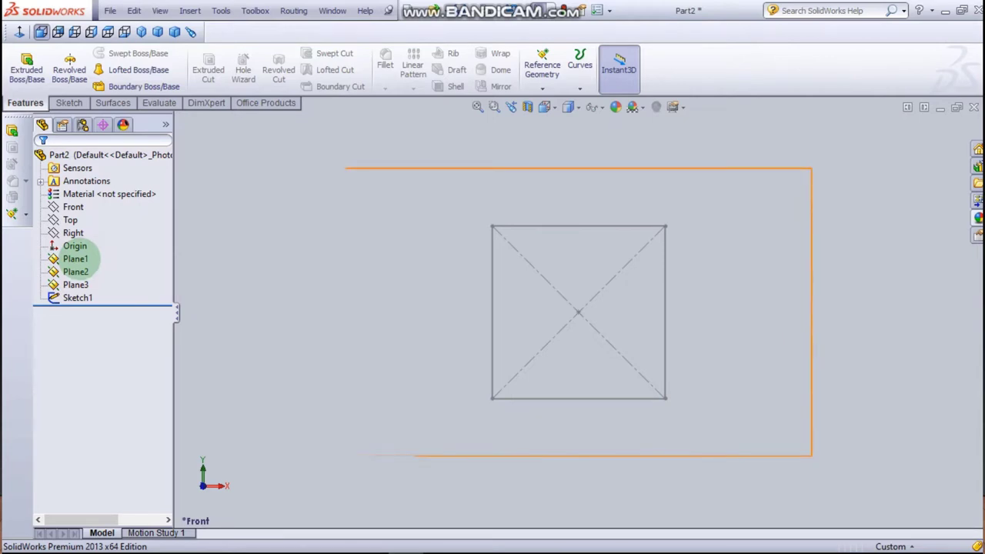
- On Plane1, sketch a 50 mm diameter circle at the origin and exit Sketch2
click(75, 259)
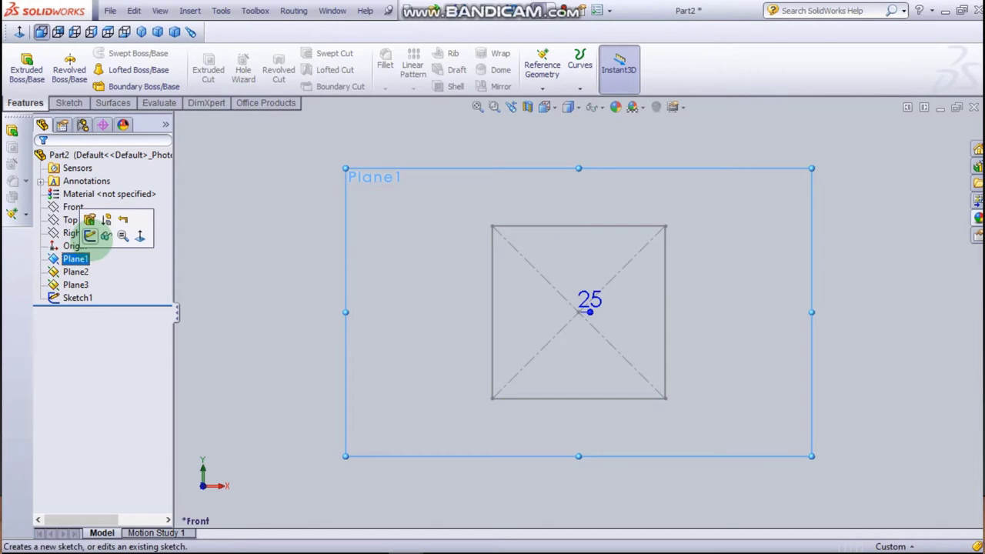
click(81, 239)
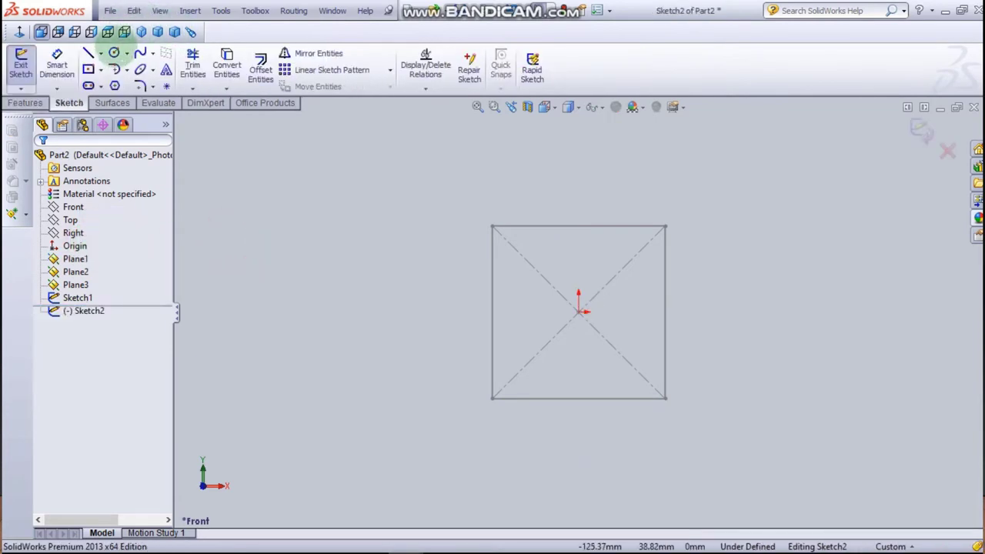
click(113, 52)
click(578, 311)
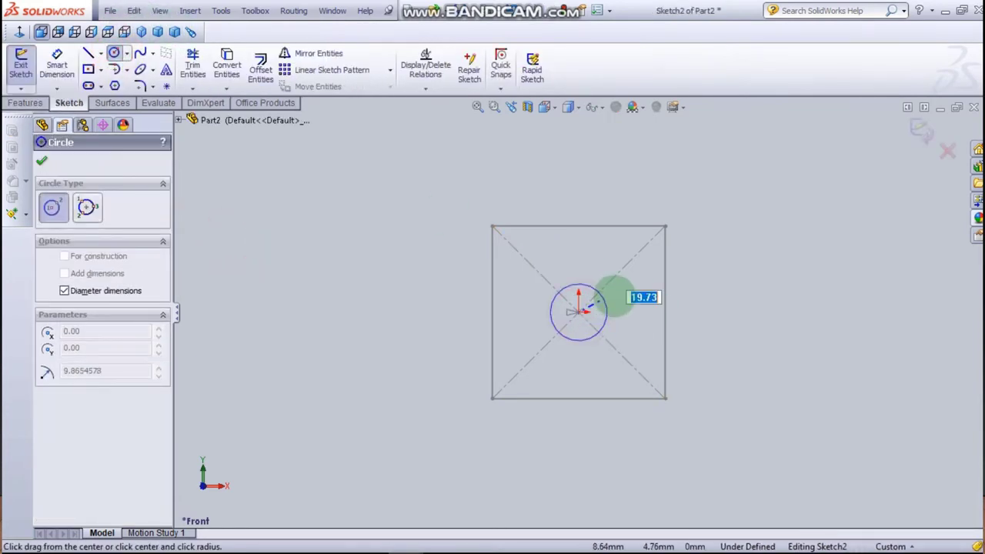
text(50)
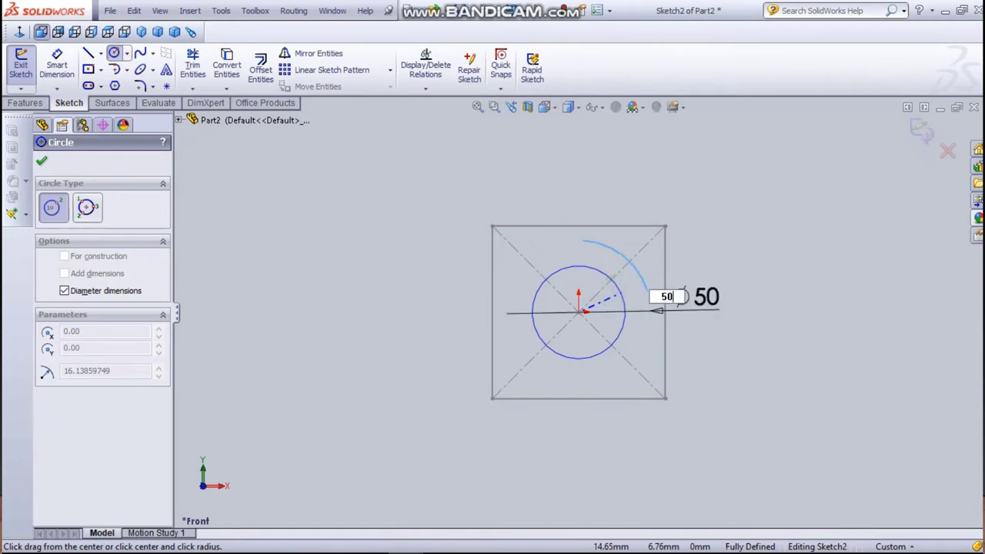
key(Return)
key(Escape)
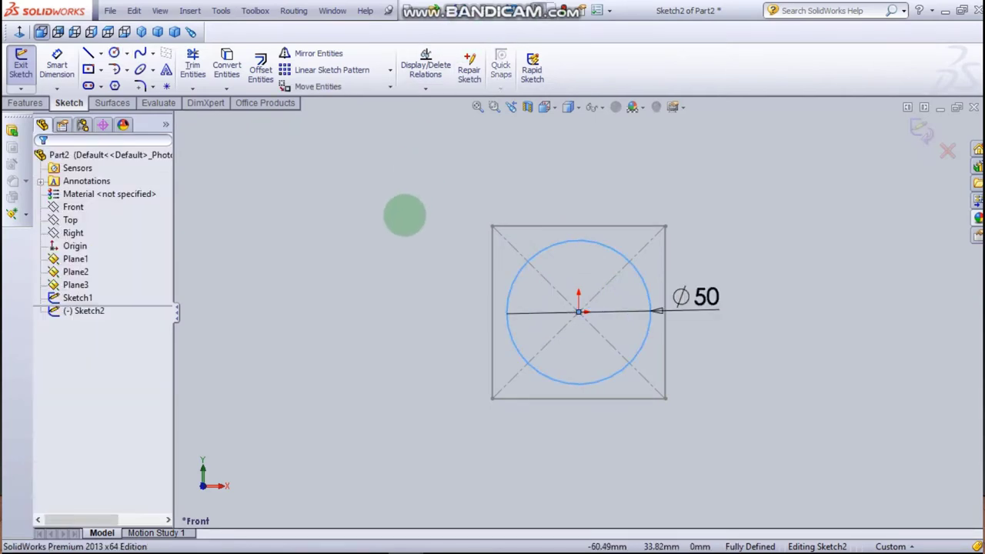
click(21, 65)
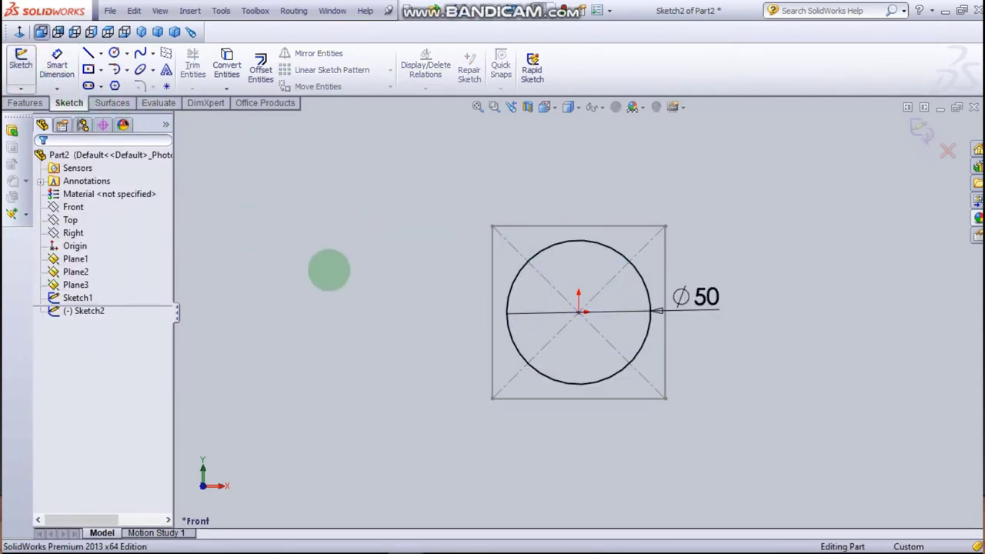
click(327, 270)
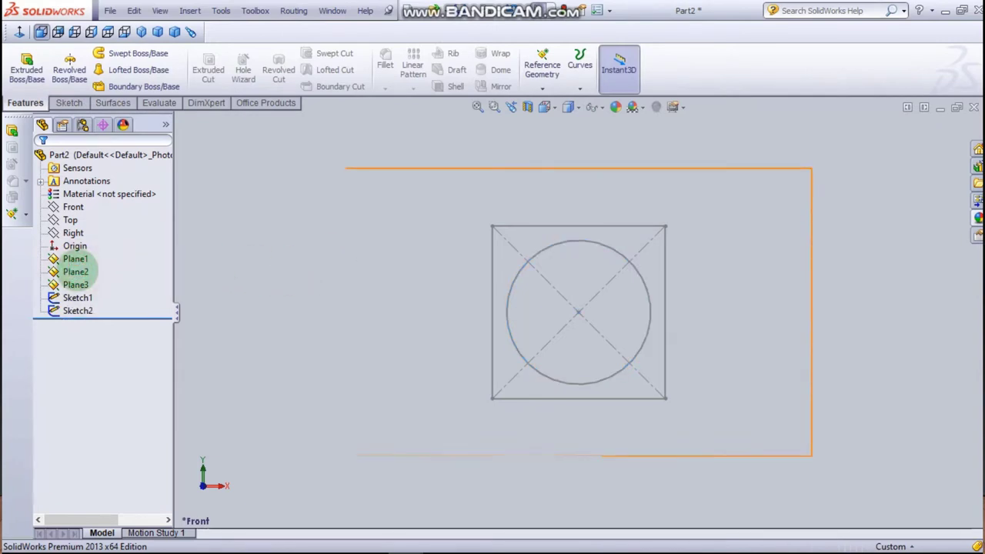
- On Plane2, sketch a circle from the origin through the square's corner (about 84.85 mm)
click(77, 271)
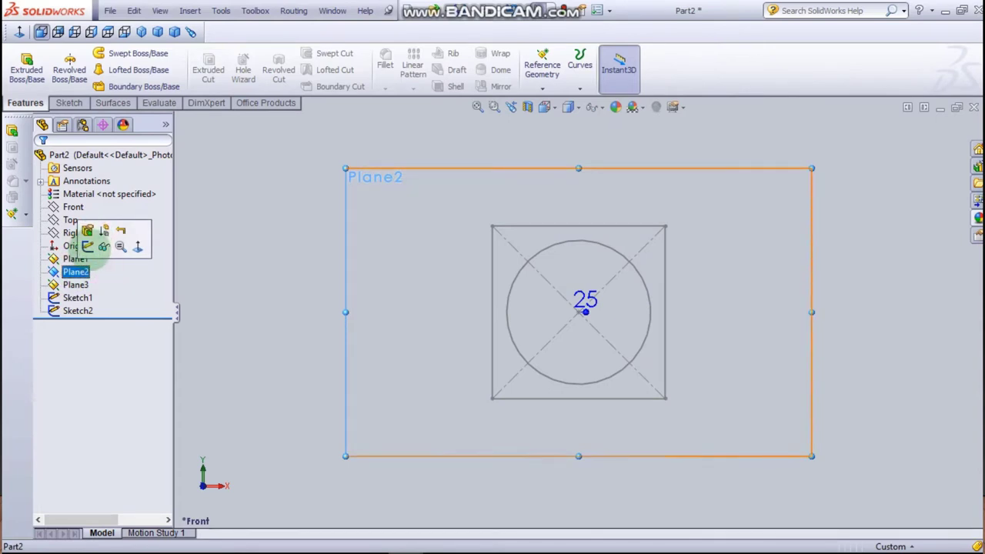
click(89, 246)
click(262, 245)
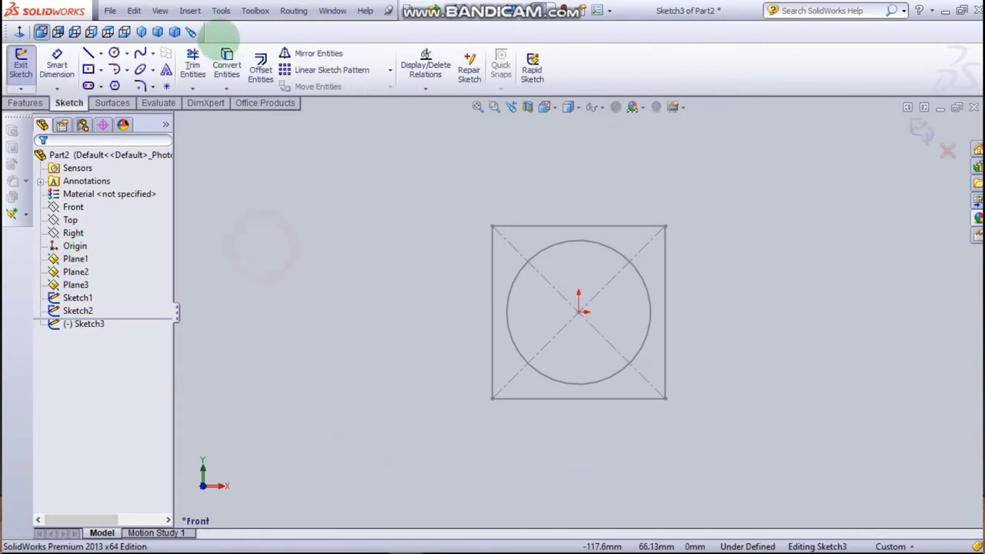
click(114, 53)
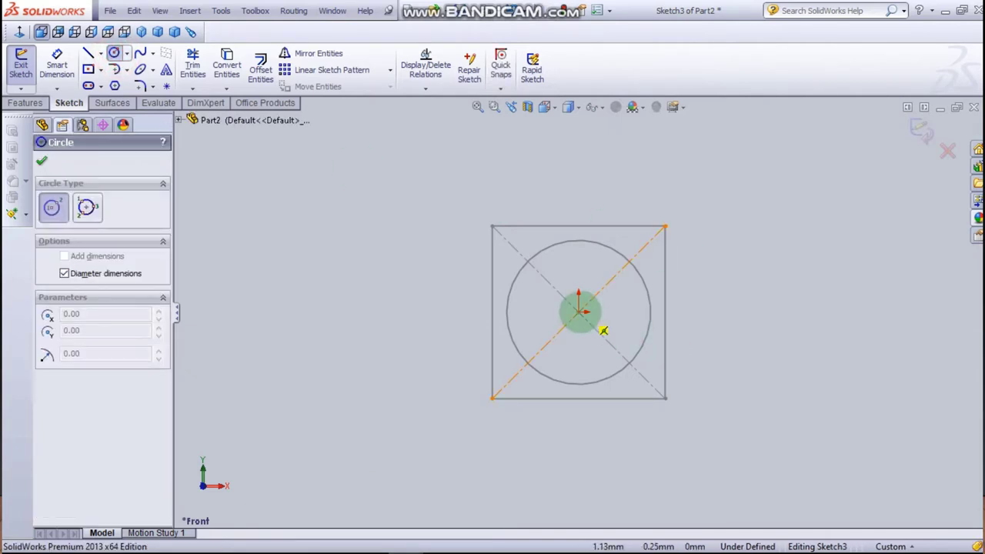
click(578, 311)
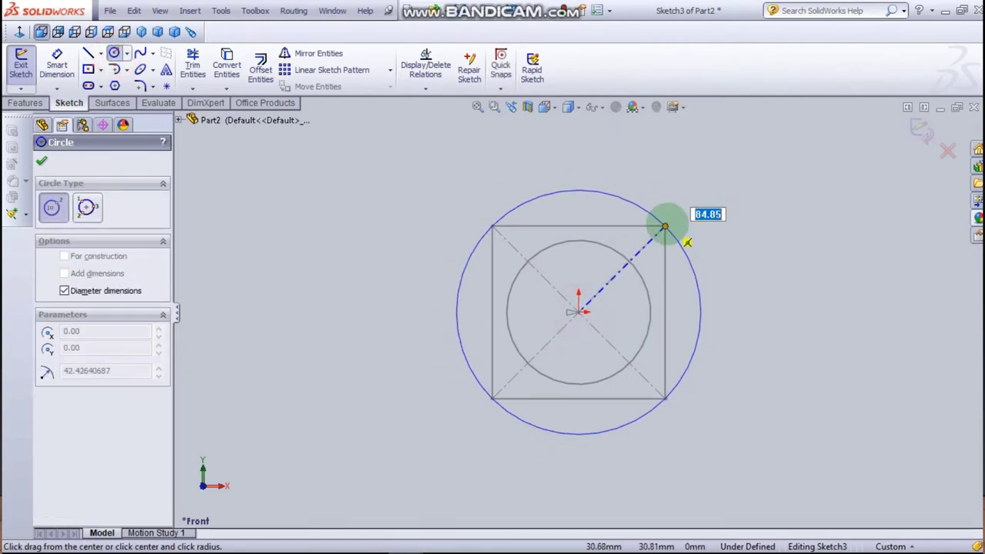
click(664, 226)
key(Escape)
click(774, 258)
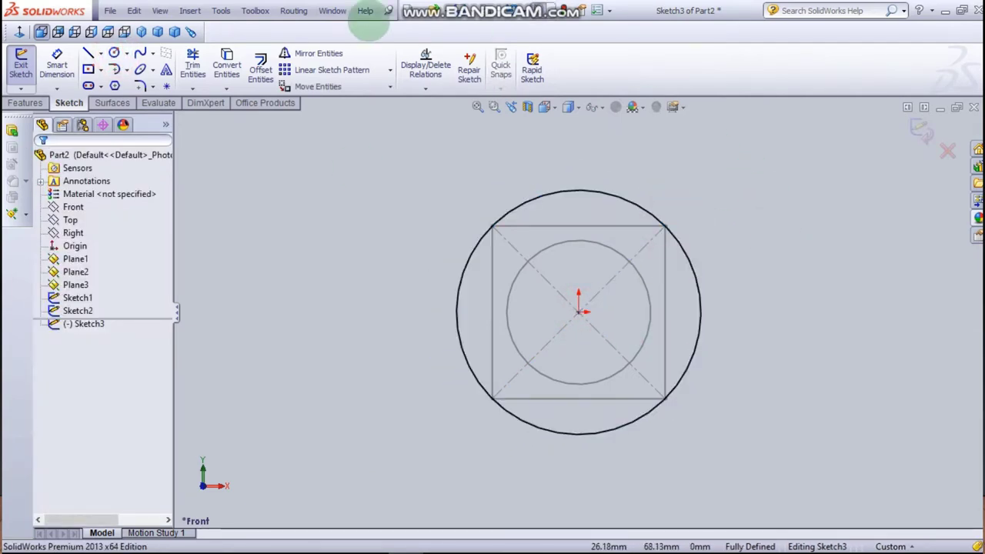
- Exit Sketch3 and show all reference planes in a zoomed-to-fit trimetric view
click(20, 63)
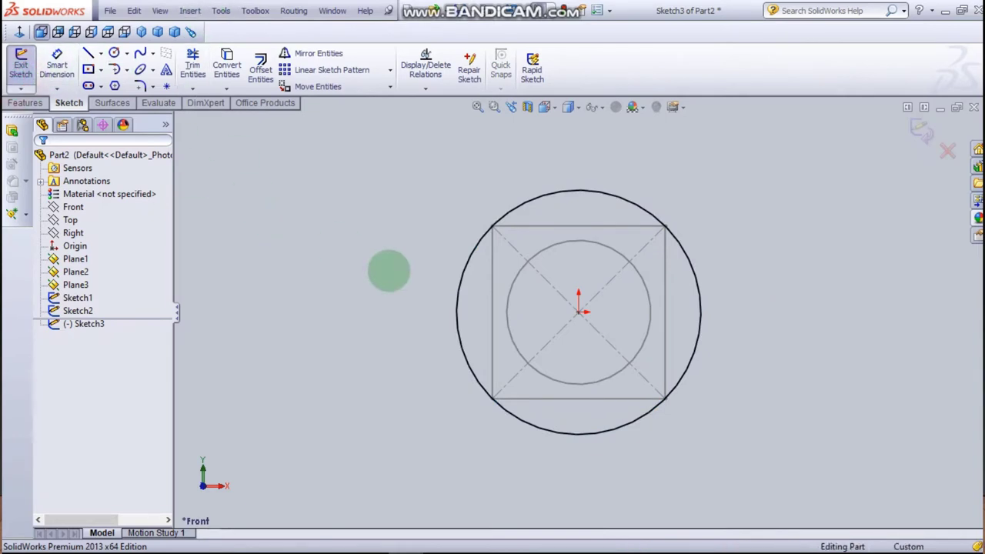
click(157, 32)
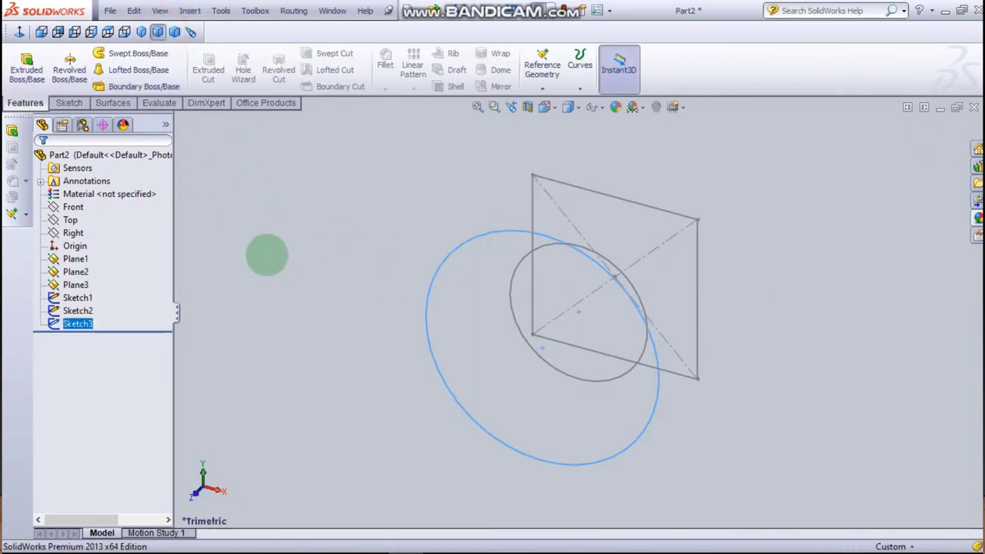
click(591, 106)
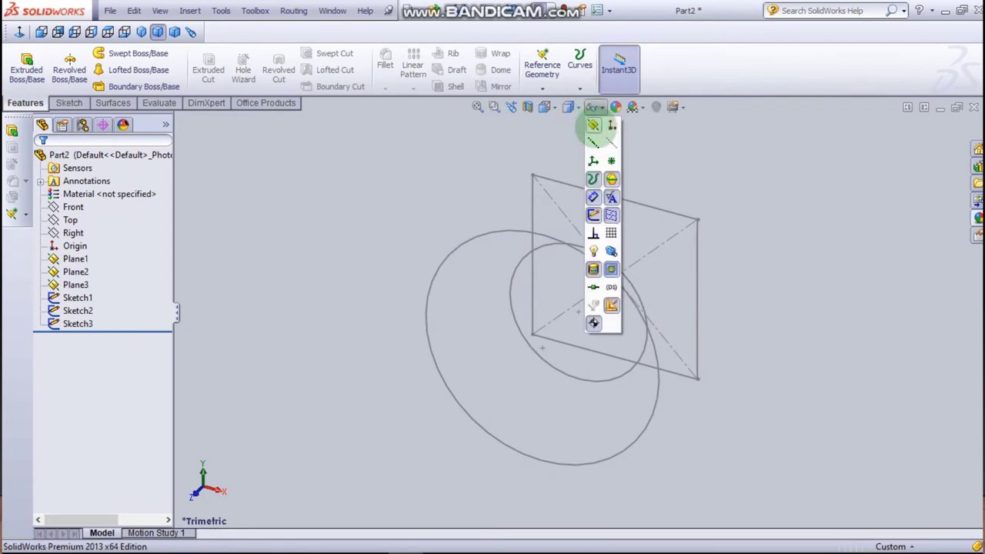
click(593, 124)
click(290, 134)
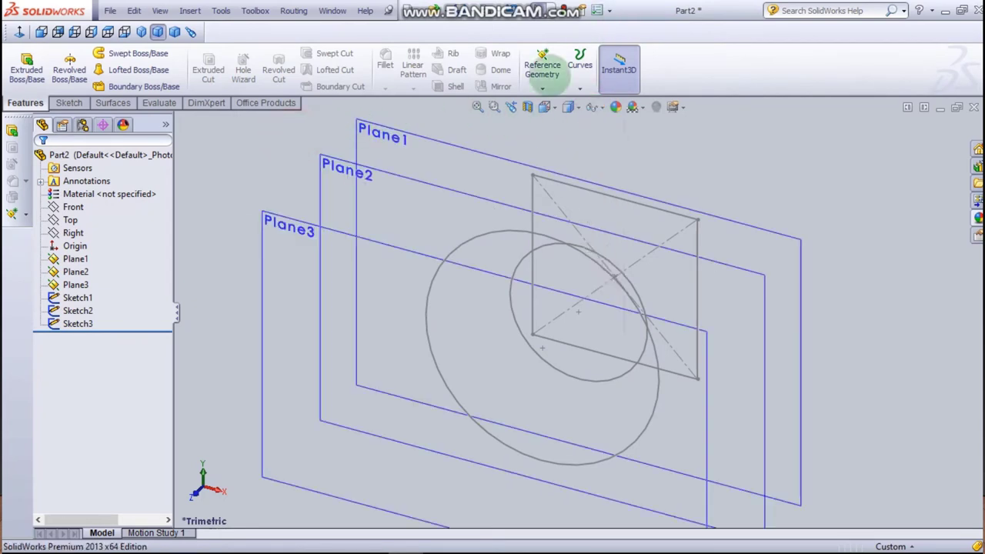
click(477, 108)
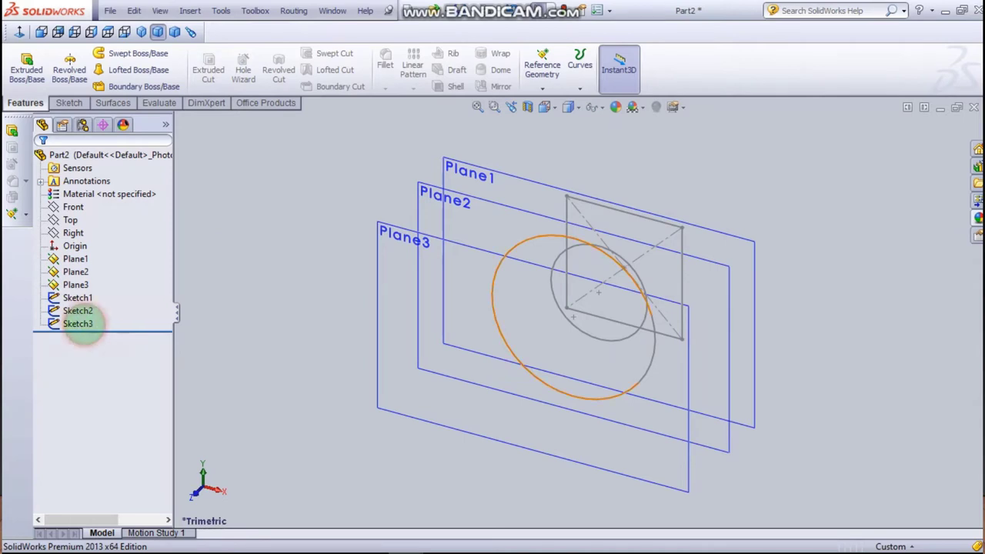
click(78, 323)
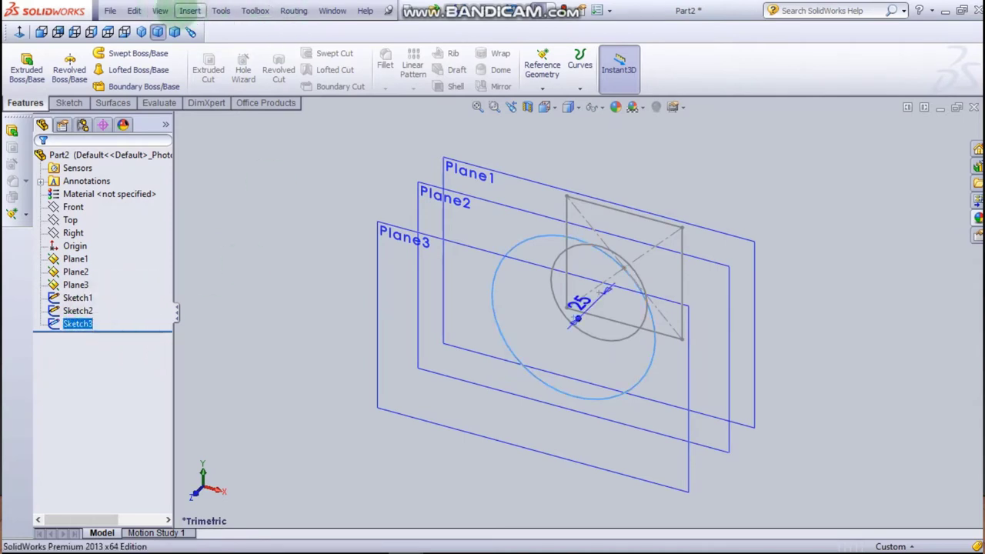
- Copy Sketch3's circle and paste it onto Plane3 as Sketch4
click(133, 11)
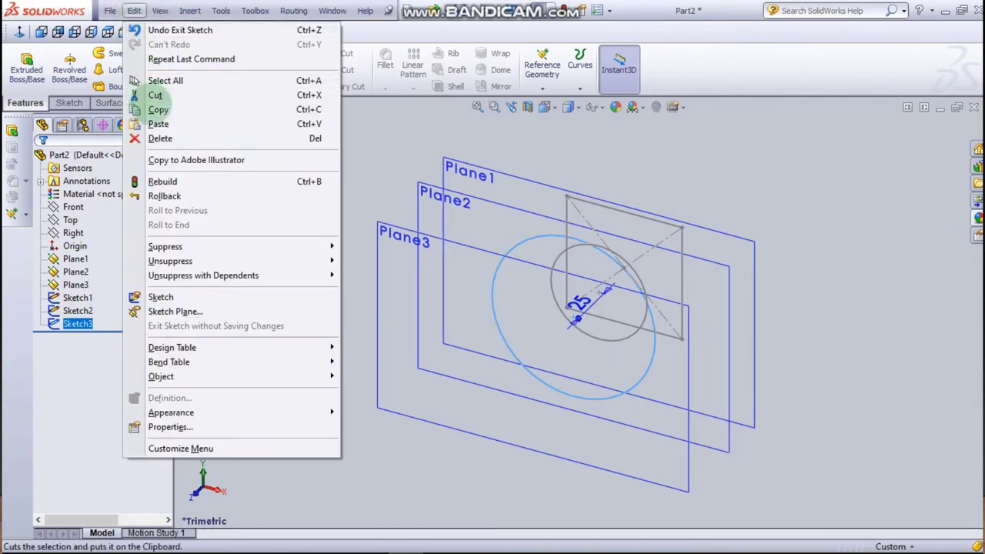
click(150, 111)
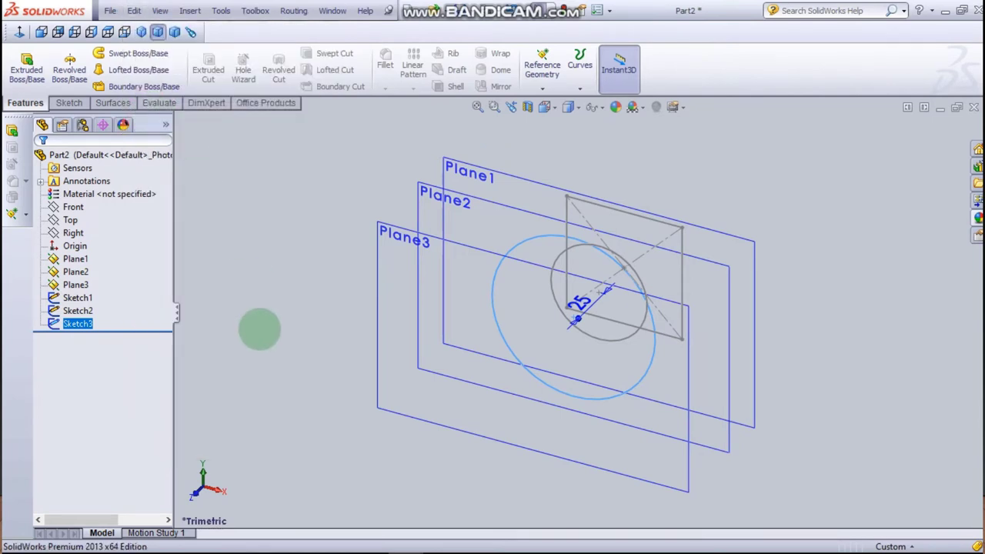
click(259, 328)
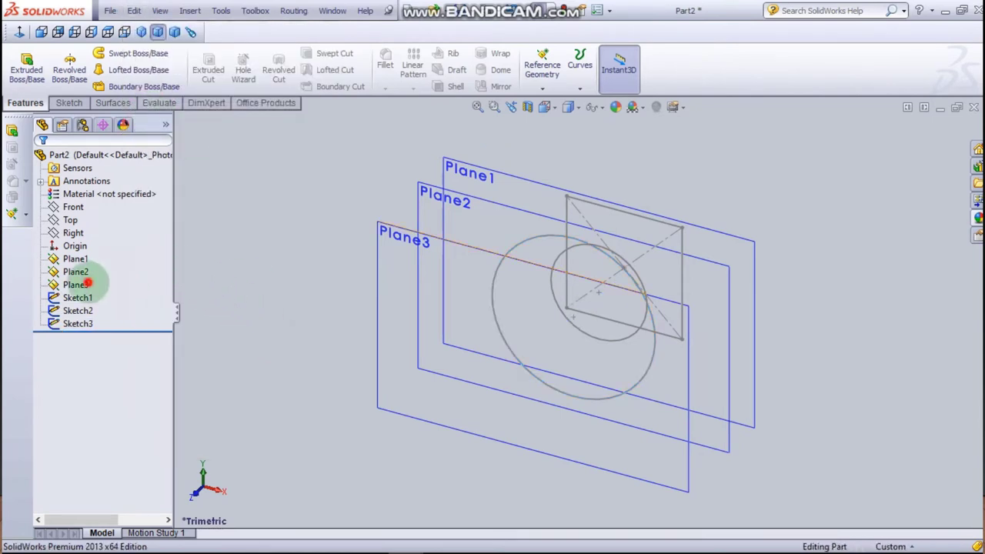
click(89, 284)
click(88, 284)
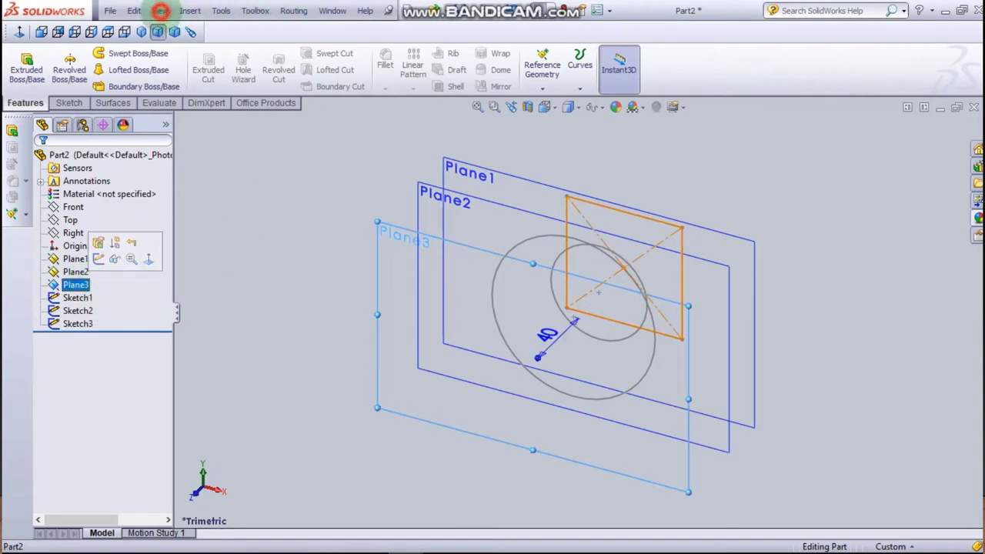
click(160, 10)
click(134, 10)
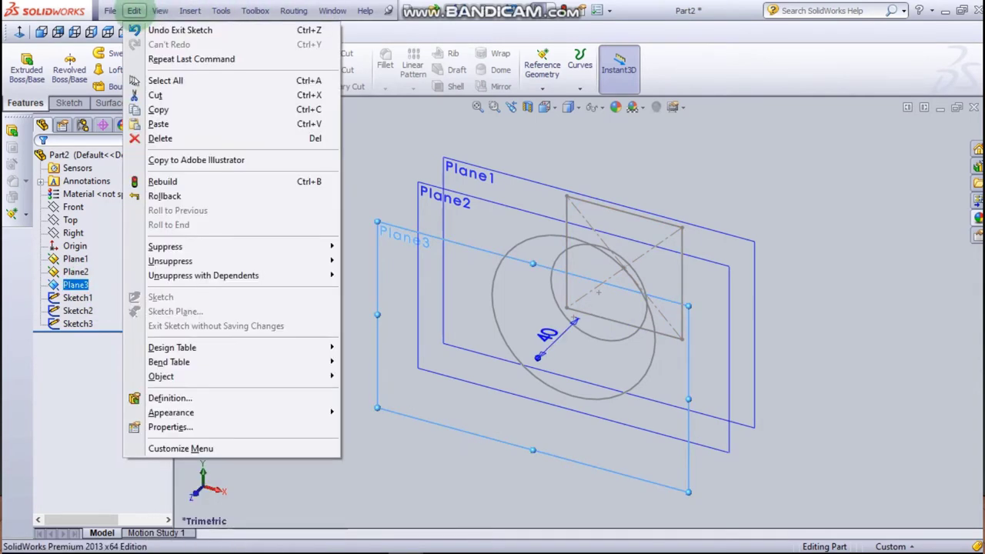
click(134, 124)
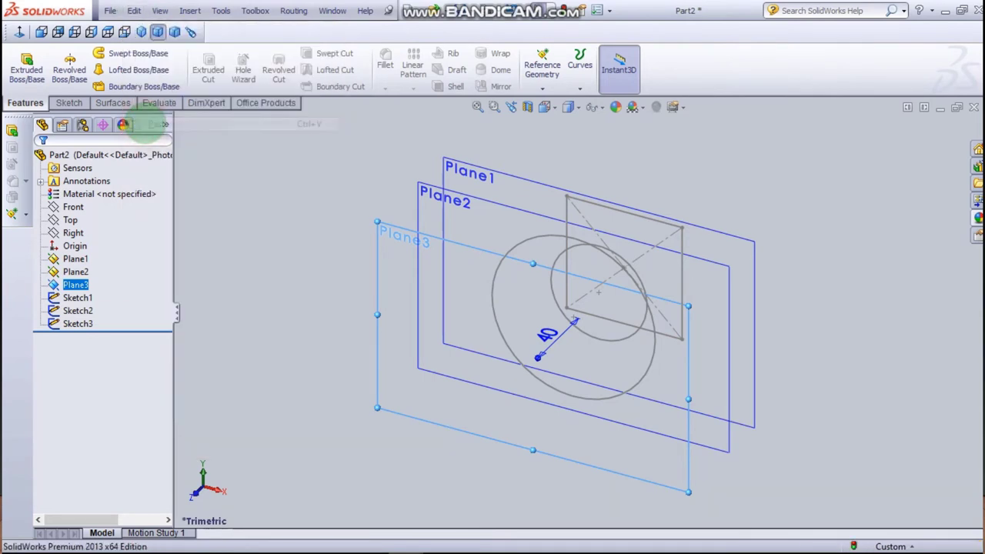
click(297, 201)
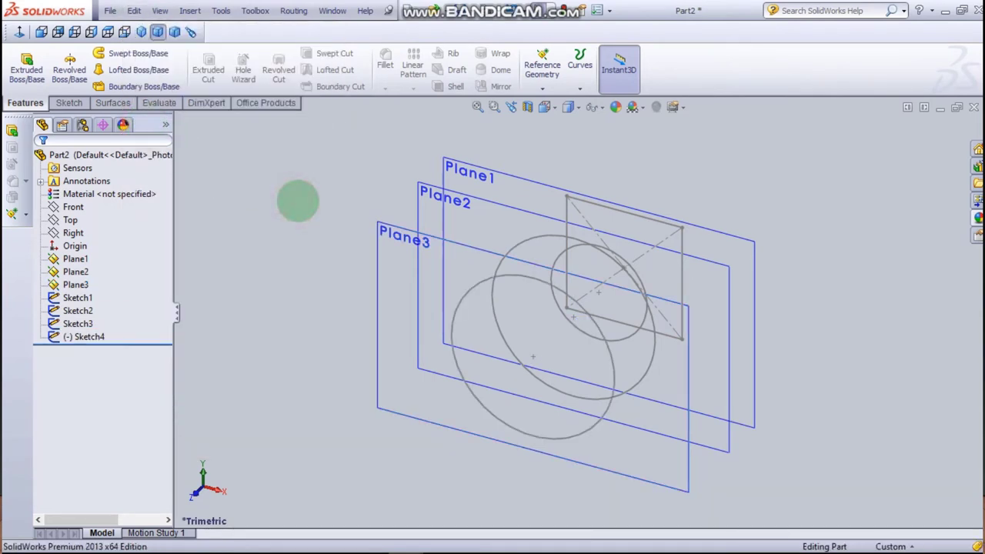
- Hide the reference planes again and return to a trimetric view
click(528, 128)
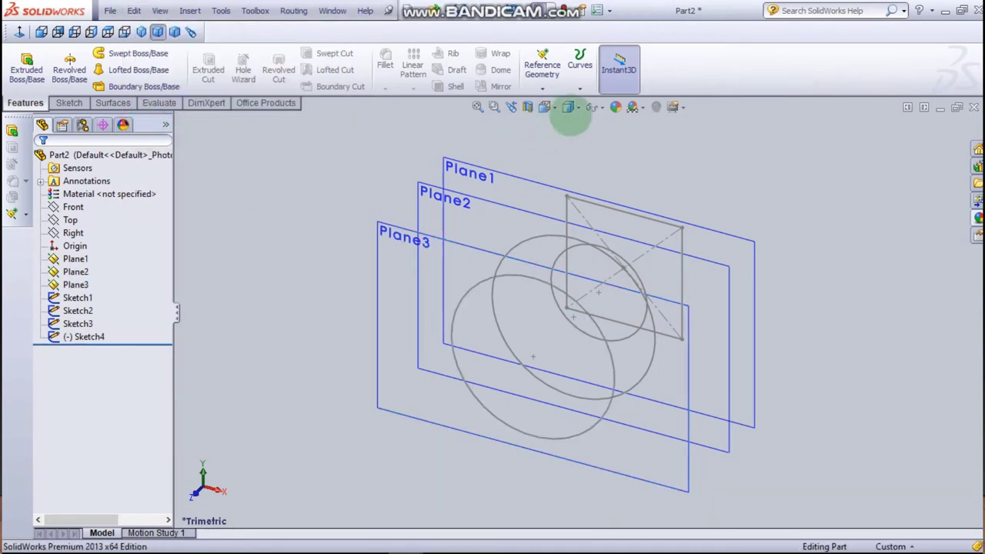
click(592, 107)
click(592, 125)
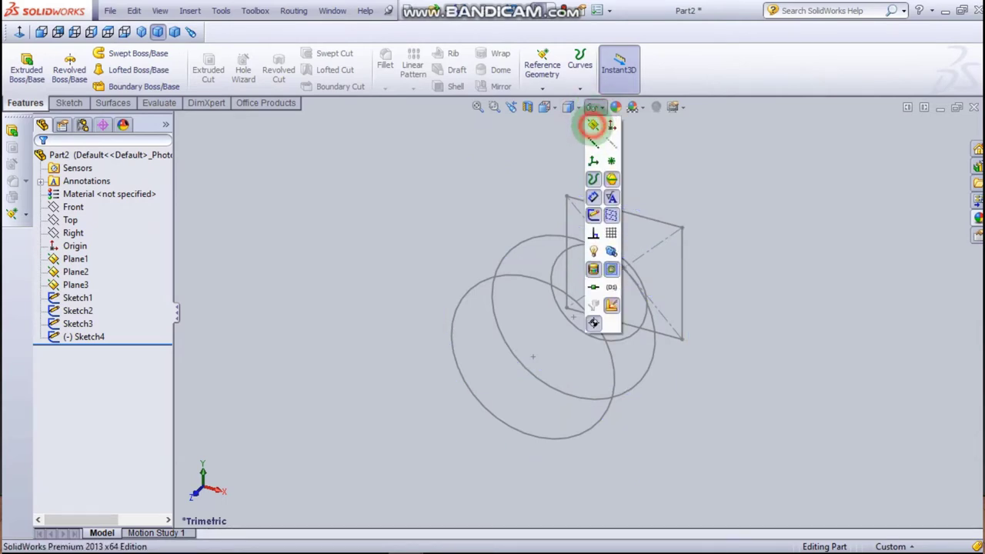
click(411, 147)
click(175, 32)
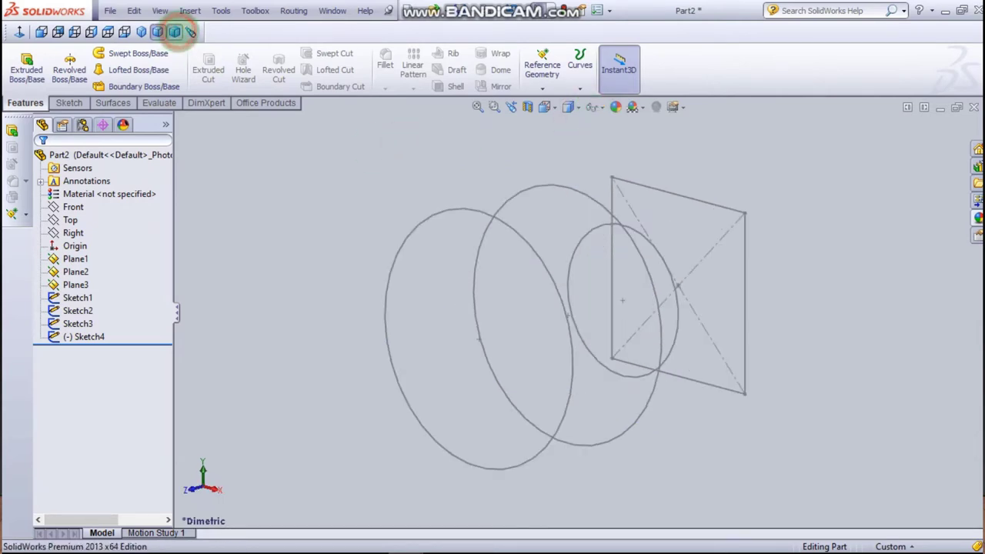
click(157, 32)
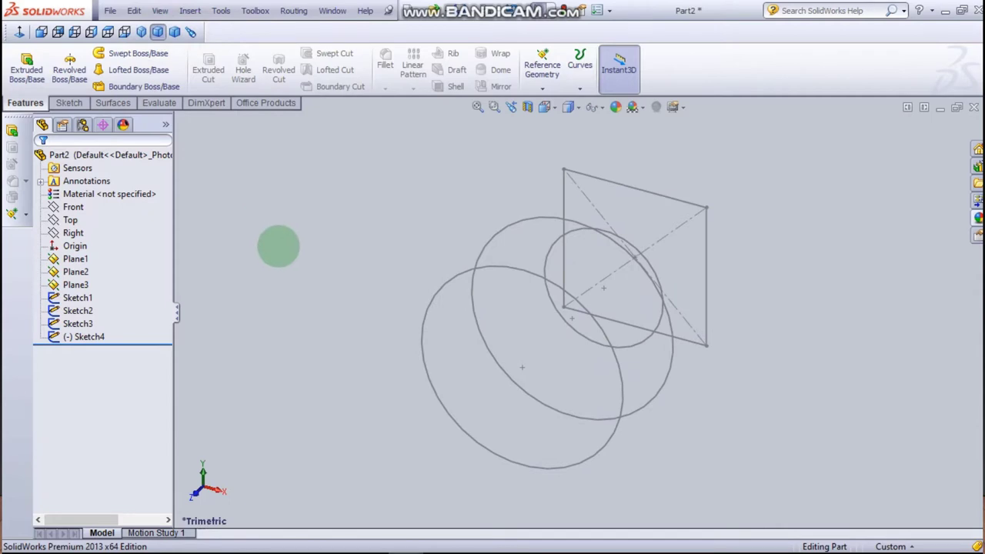
- Loft the square Sketch1 through Sketch2, Sketch3 and Sketch4 to create Loft1
click(140, 32)
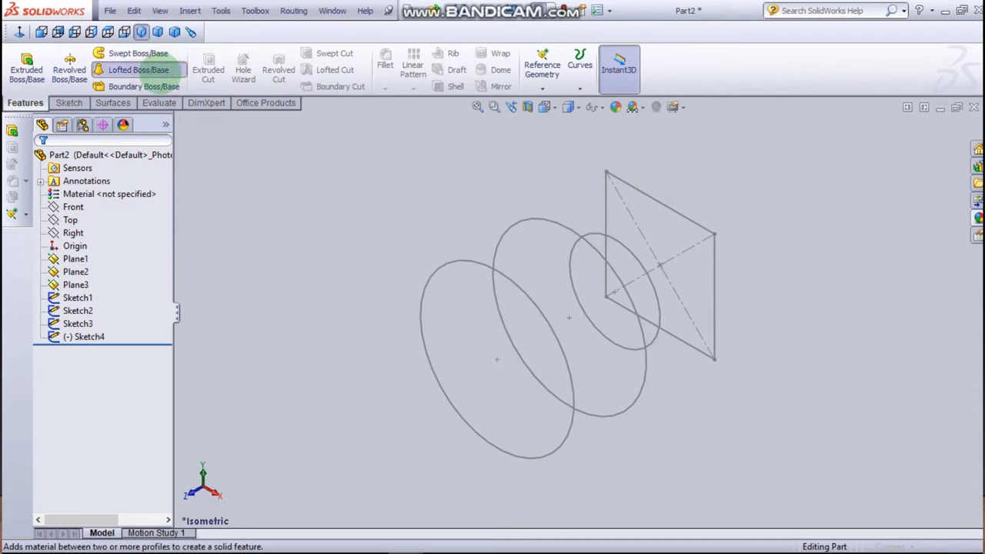
click(158, 71)
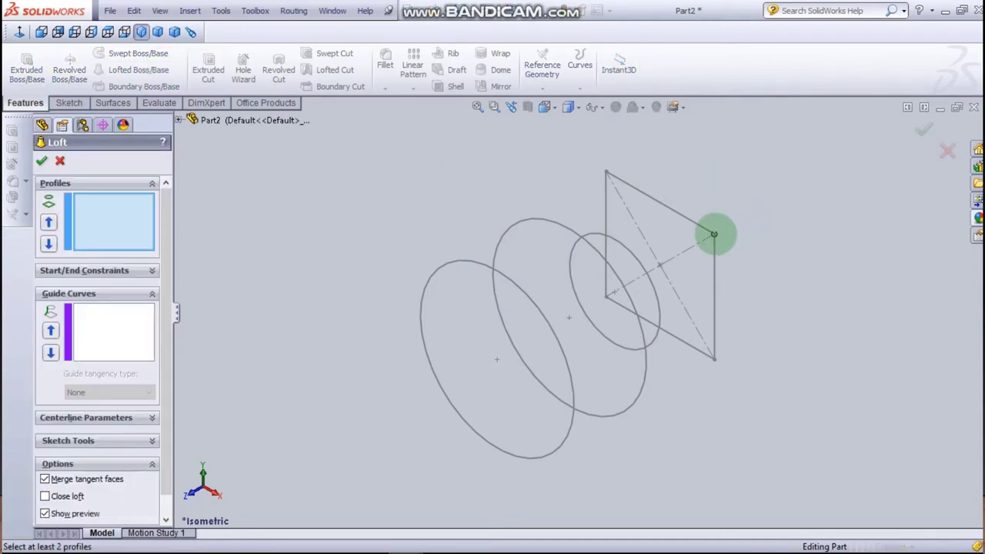
click(714, 234)
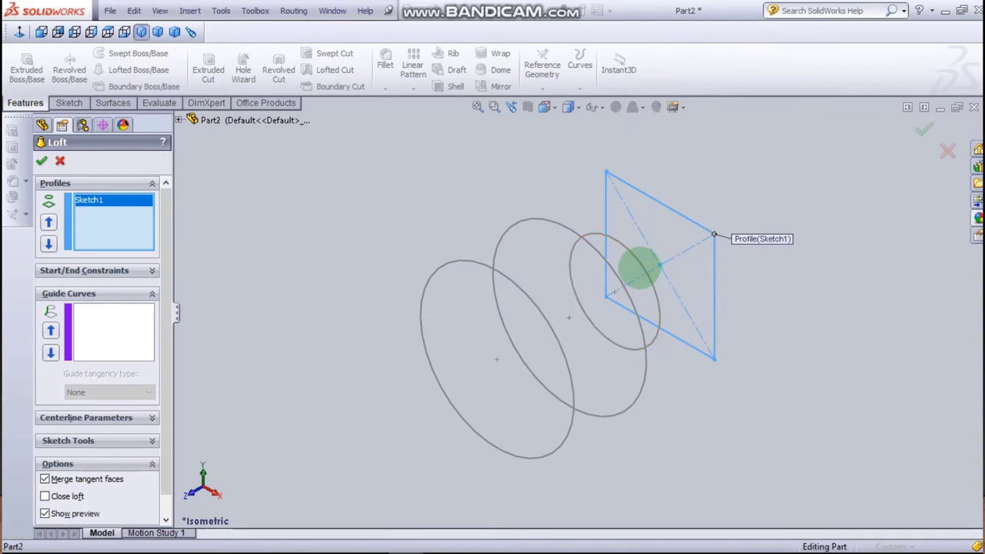
click(627, 272)
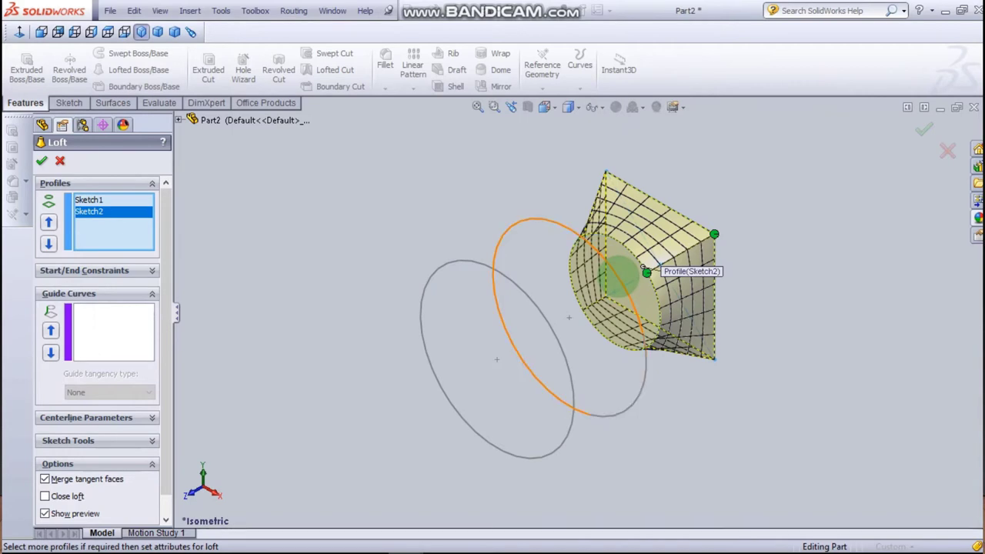
click(620, 275)
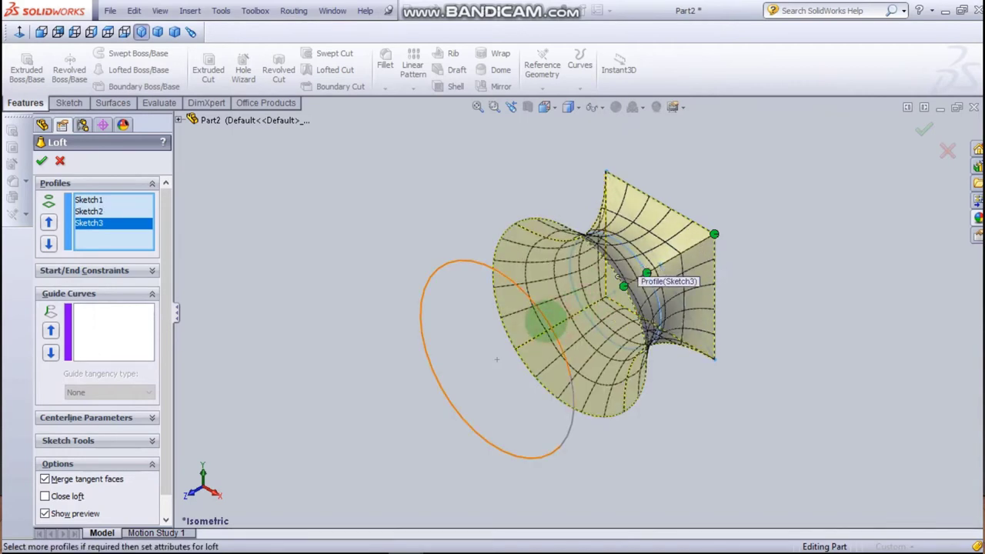
click(547, 325)
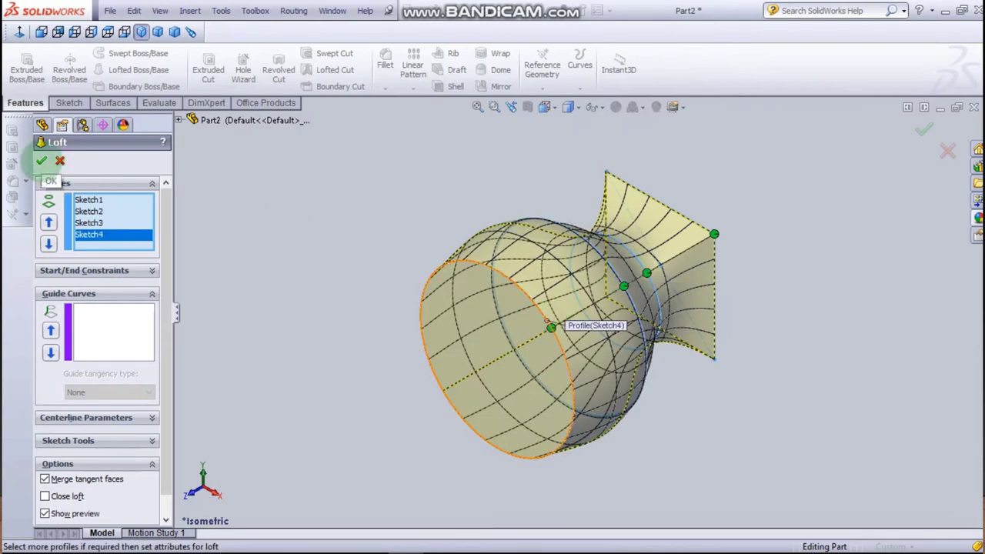
click(42, 161)
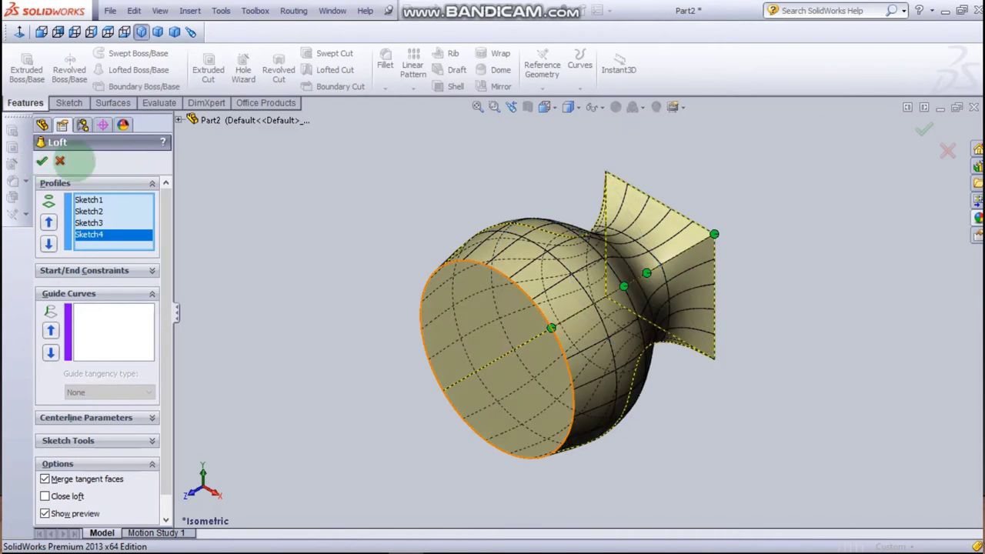
click(249, 182)
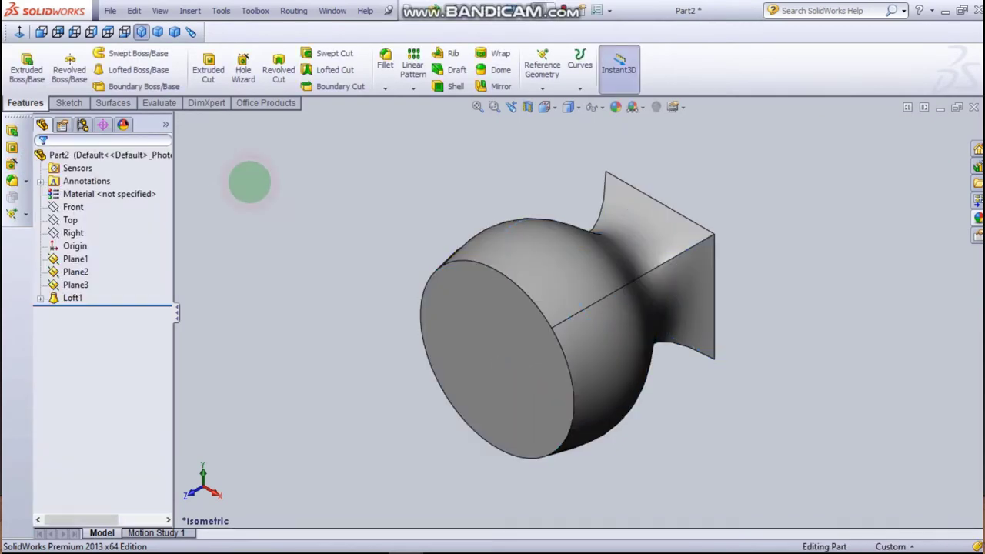
mouse_move(362, 202)
middle_down()
mouse_move(260, 333)
mouse_move(429, 407)
mouse_move(472, 358)
mouse_move(473, 237)
mouse_move(450, 216)
middle_up()
mouse_move(361, 181)
middle_down()
mouse_move(224, 315)
mouse_move(213, 347)
middle_up()
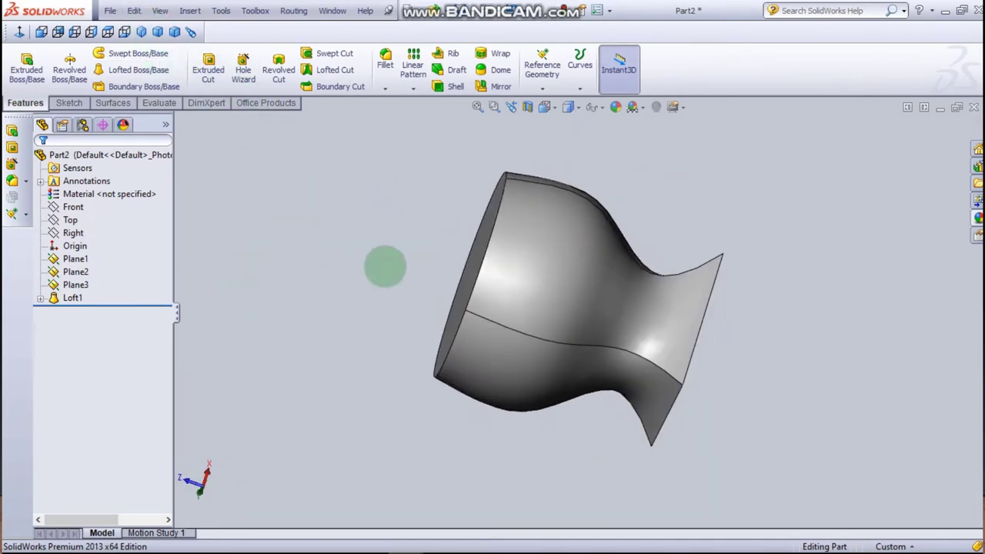
mouse_move(385, 264)
middle_down()
mouse_move(315, 237)
mouse_move(272, 281)
mouse_move(390, 450)
mouse_move(393, 430)
middle_up()
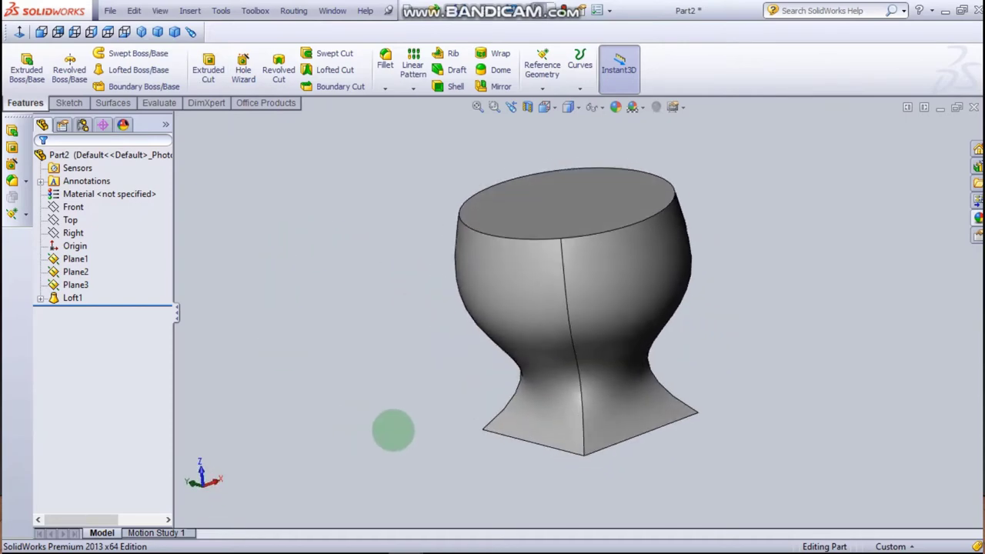
click(158, 32)
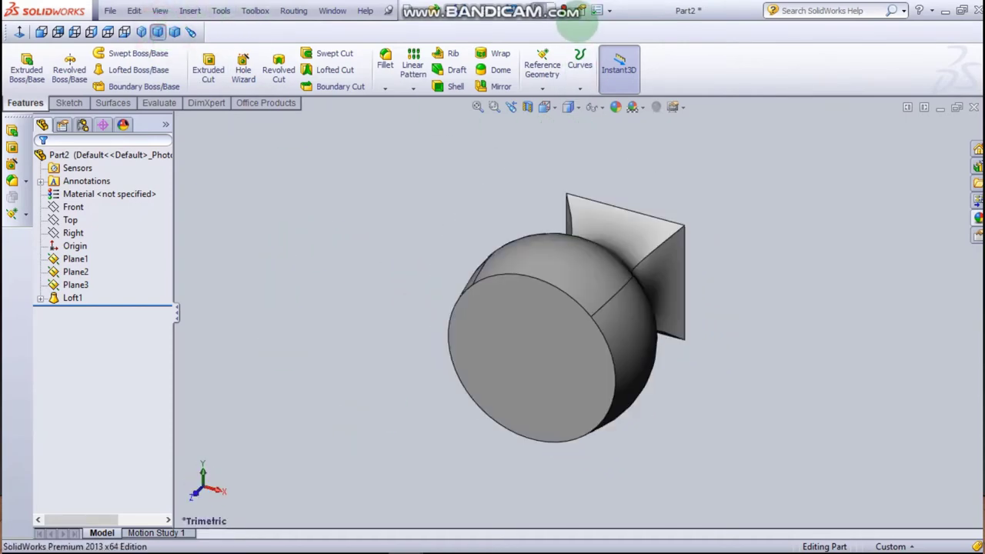
- Set Part2's shaded and wireframe image quality sliders to High under Document Properties > Image Quality
click(597, 11)
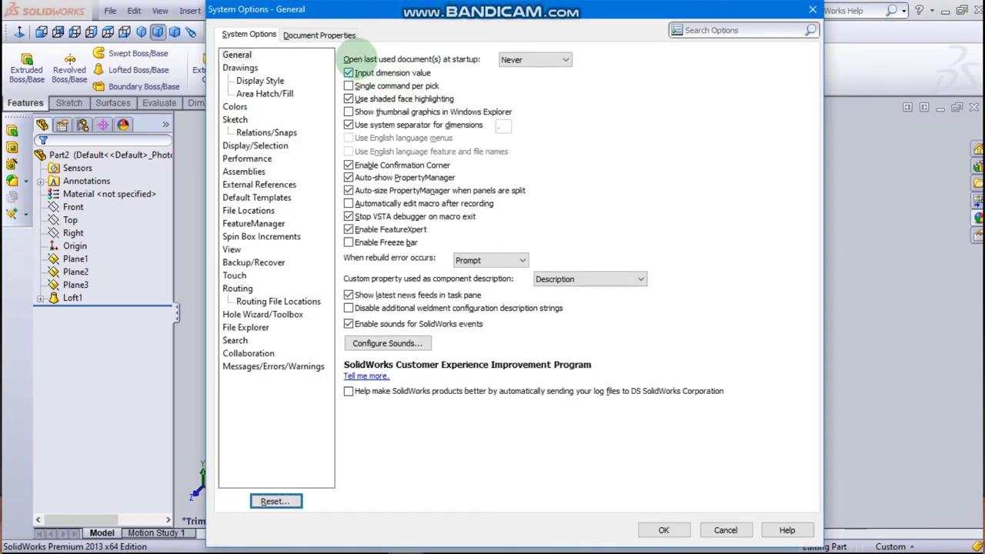
click(323, 35)
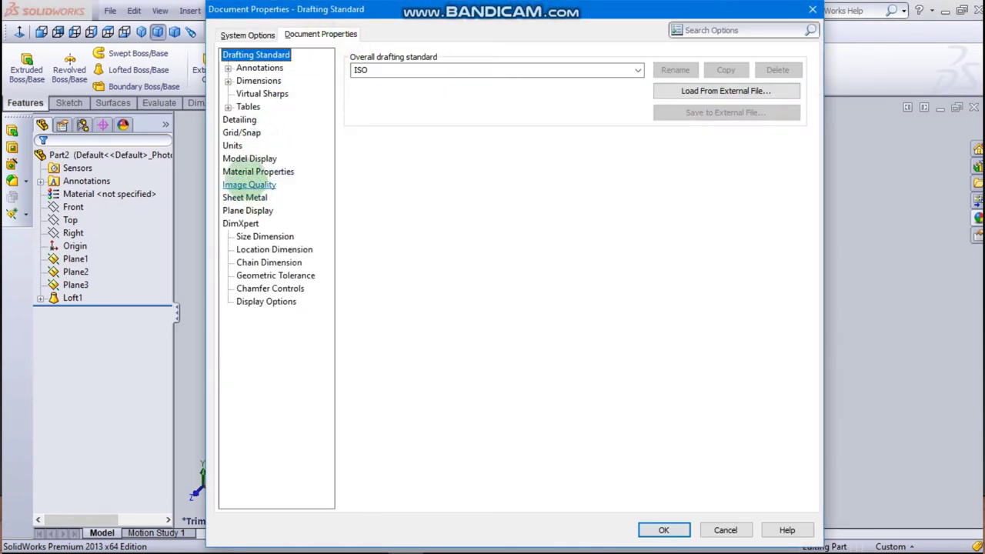
click(248, 184)
click(387, 80)
drag(387, 80, 652, 83)
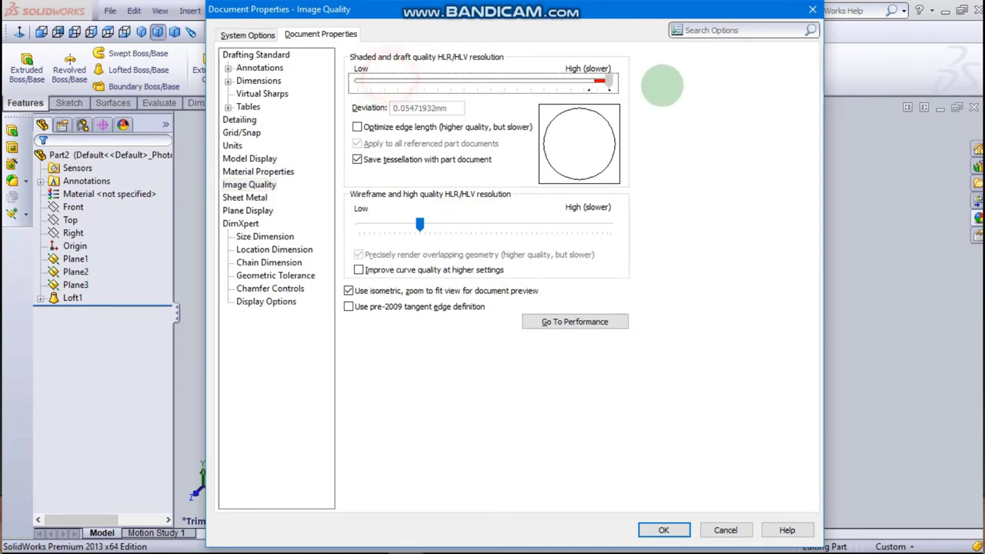
drag(419, 223, 677, 248)
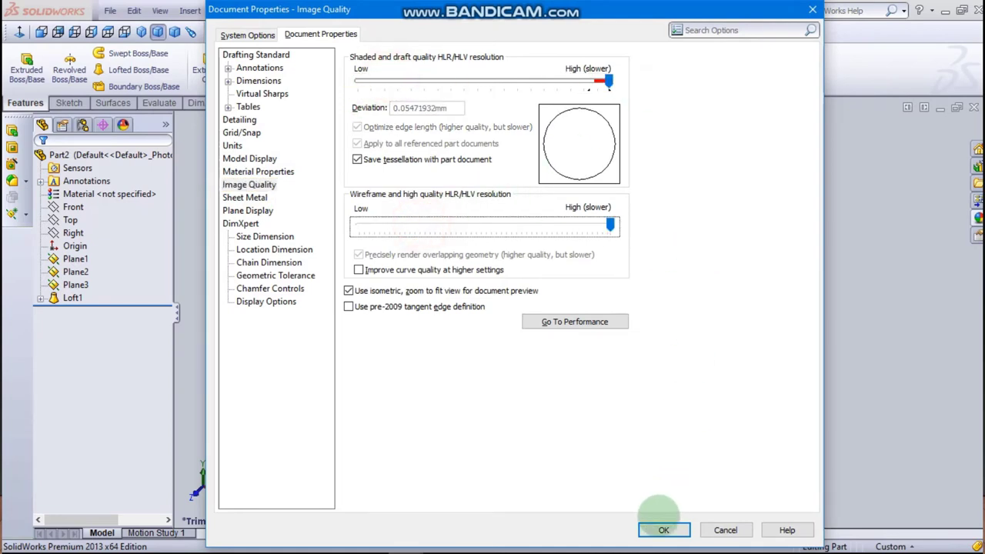
click(662, 529)
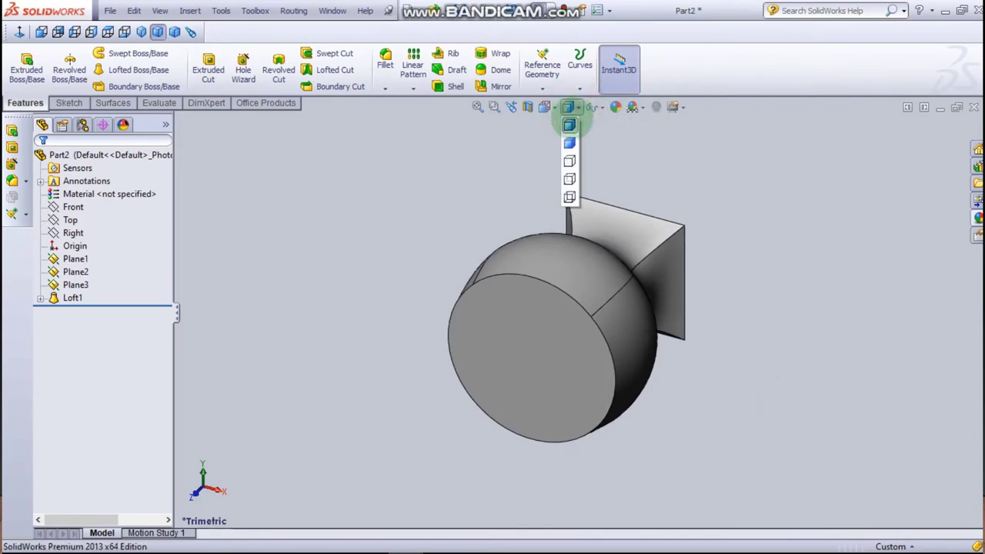
click(570, 130)
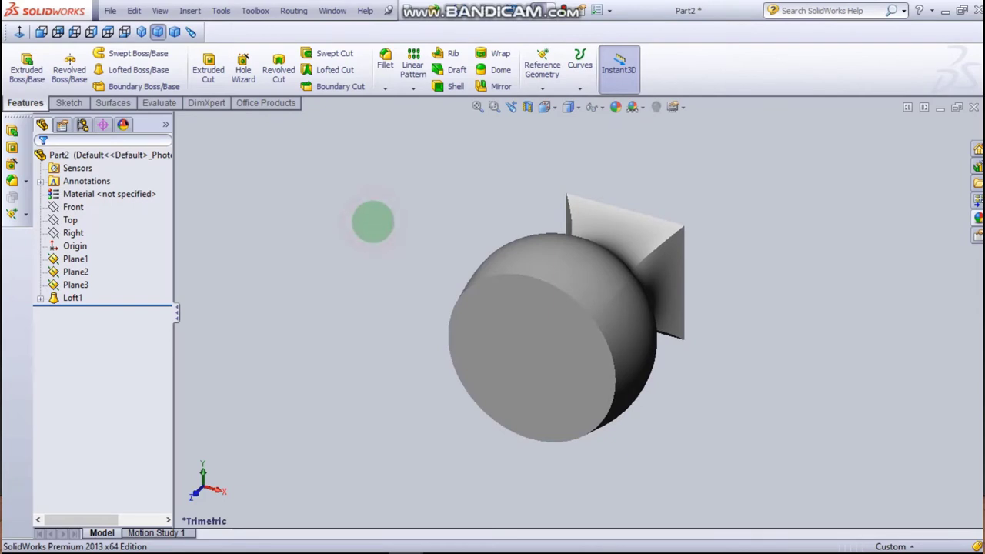
mouse_move(457, 209)
middle_down()
mouse_move(400, 202)
mouse_move(444, 167)
mouse_move(492, 193)
mouse_move(427, 311)
middle_up()
click(576, 107)
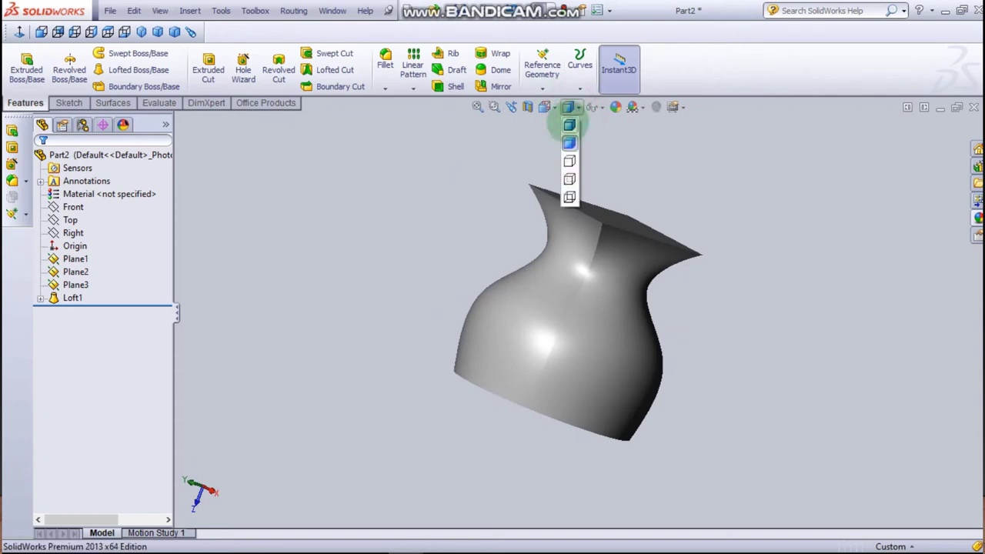
click(567, 125)
- Create Plane4 offset 200 mm from the Front plane, flipped to its opposite side
click(156, 32)
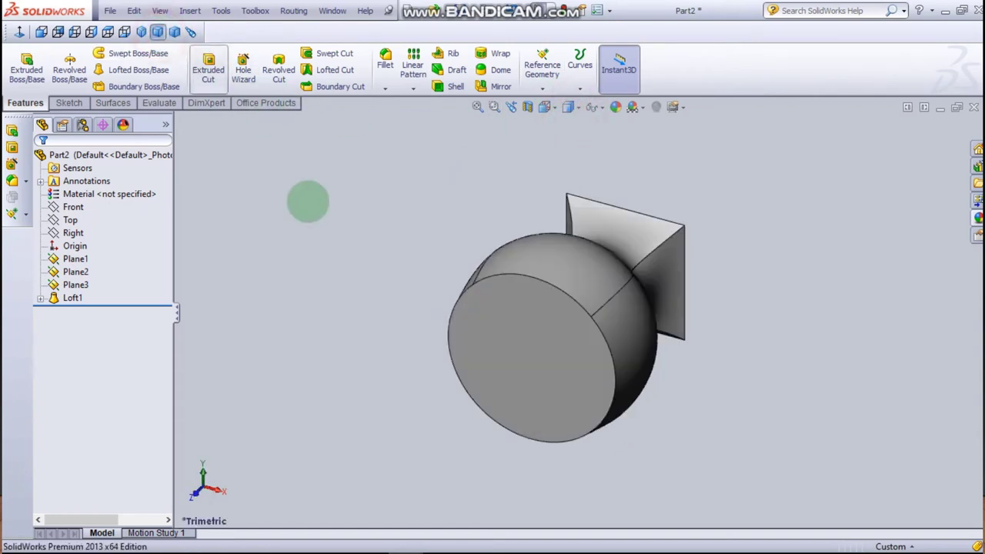
click(749, 225)
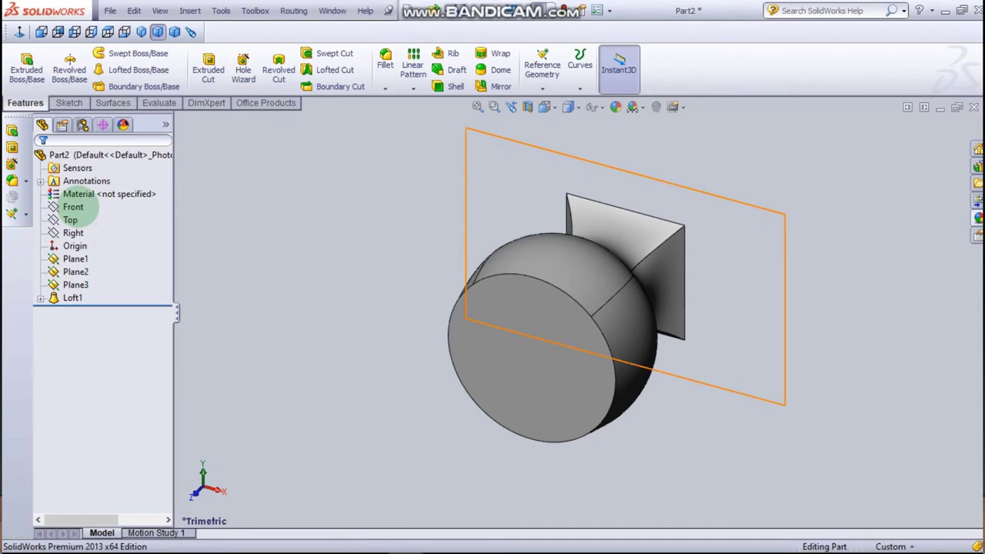
click(74, 206)
click(542, 88)
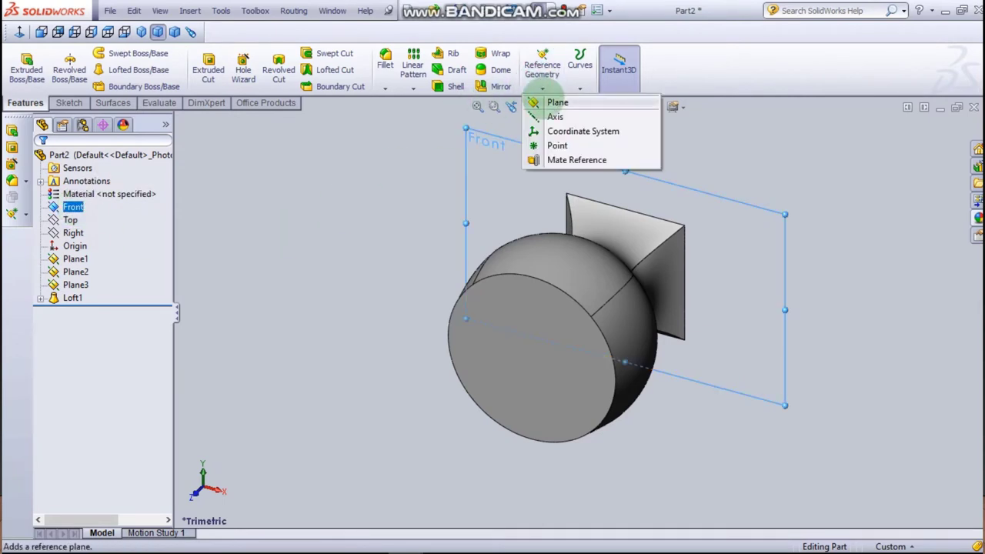
click(544, 101)
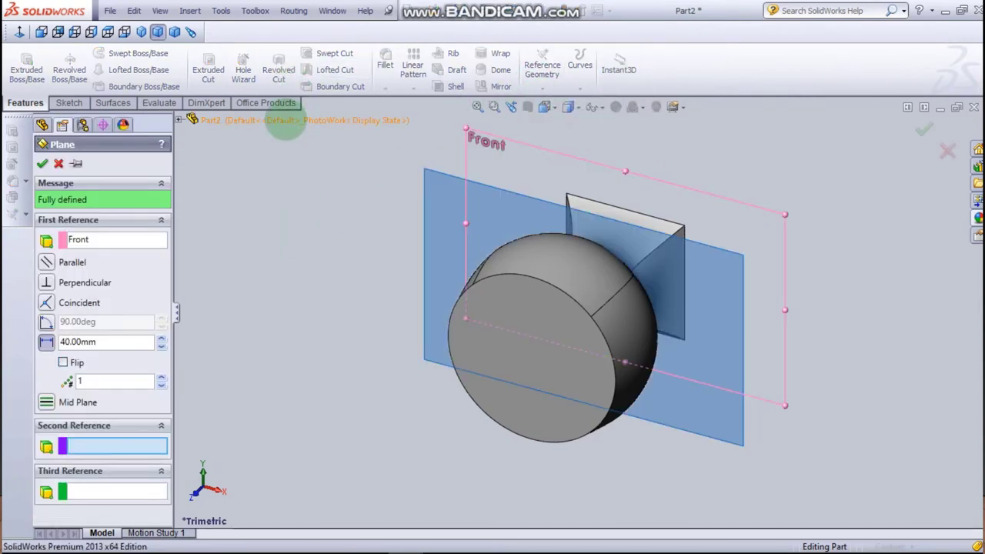
click(62, 362)
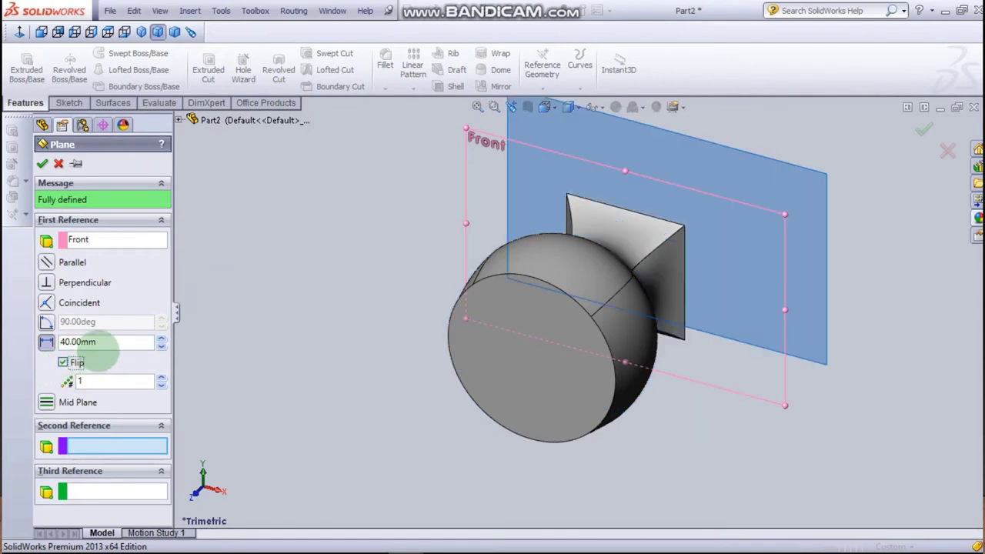
double_click(115, 342)
text(200)
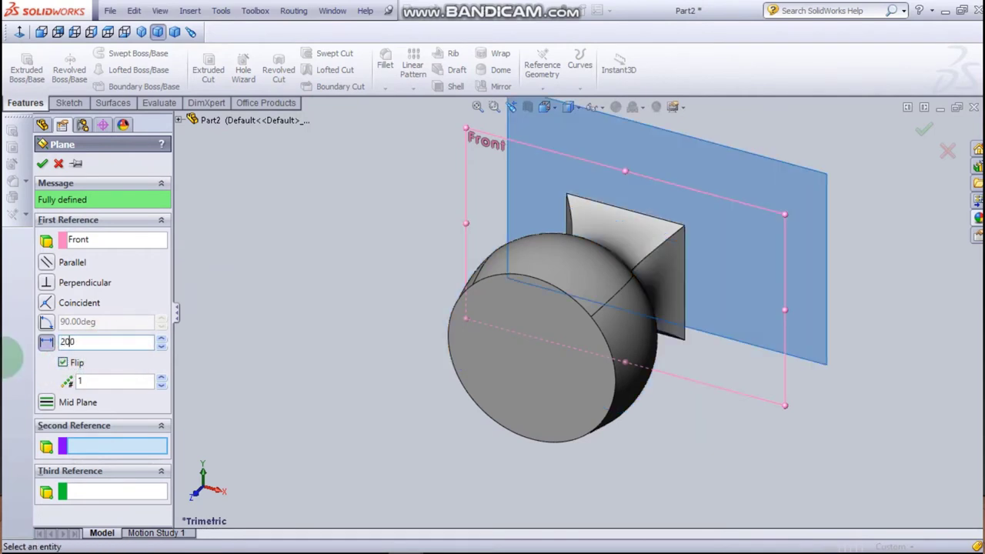
key(Return)
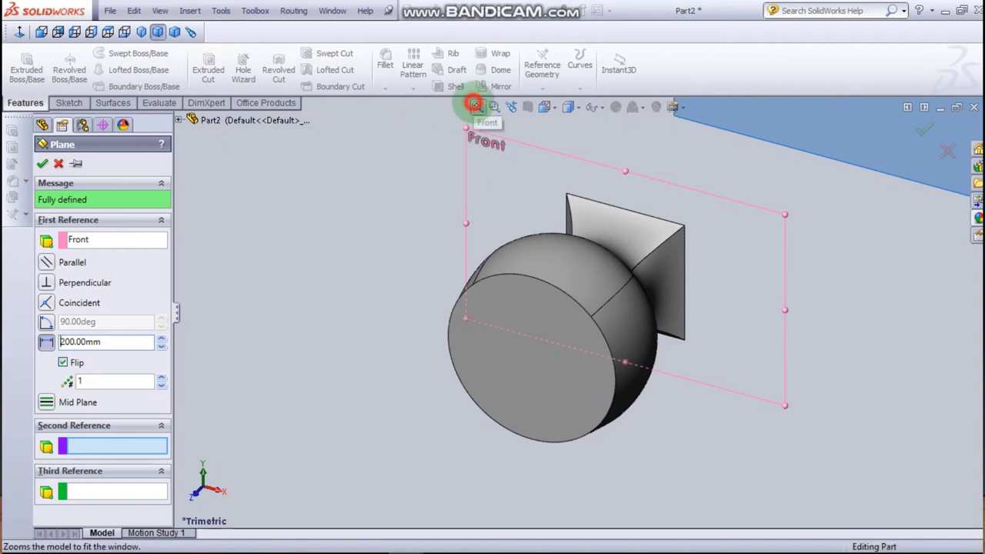
click(474, 105)
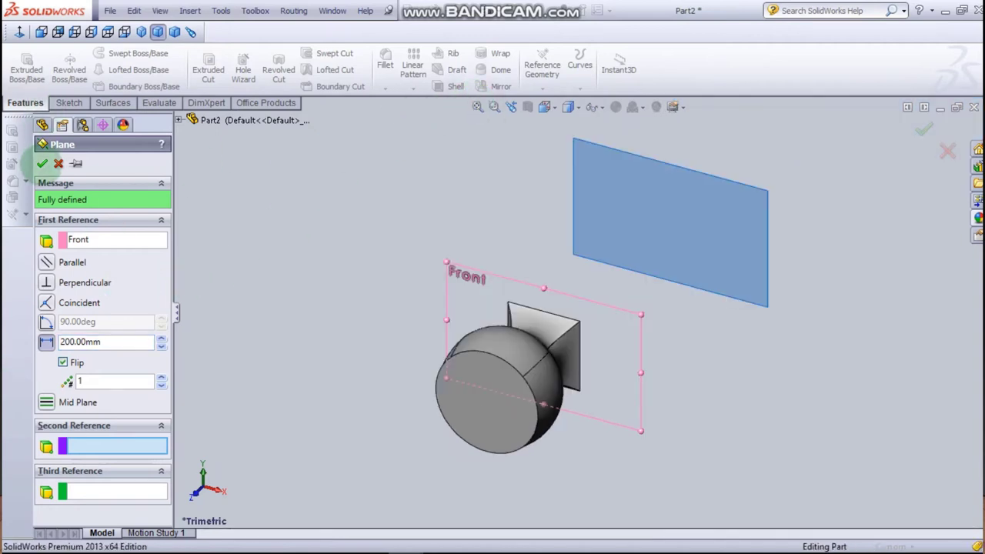
click(42, 163)
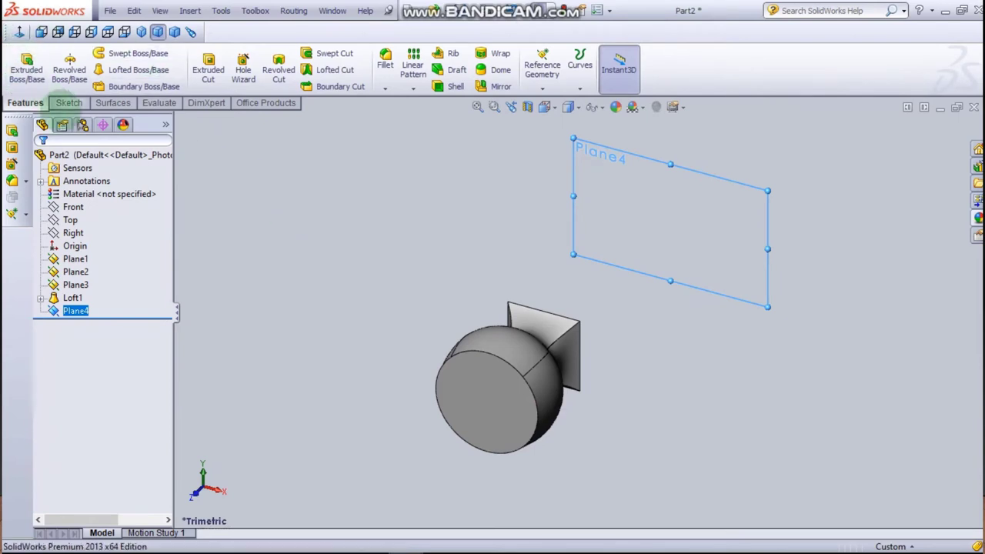
- Start a sketch on Plane4, viewed normal to it with the model in wireframe
click(68, 103)
click(22, 55)
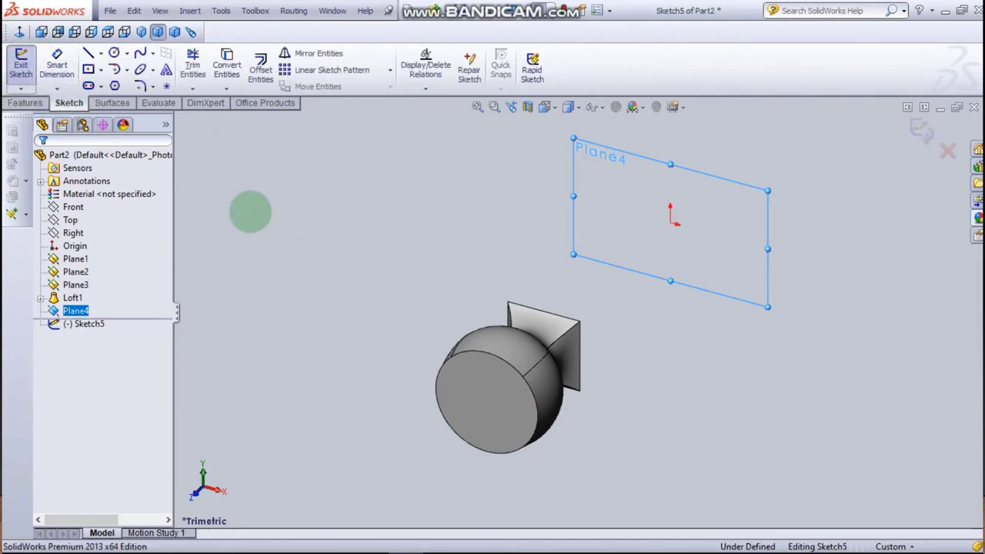
click(19, 31)
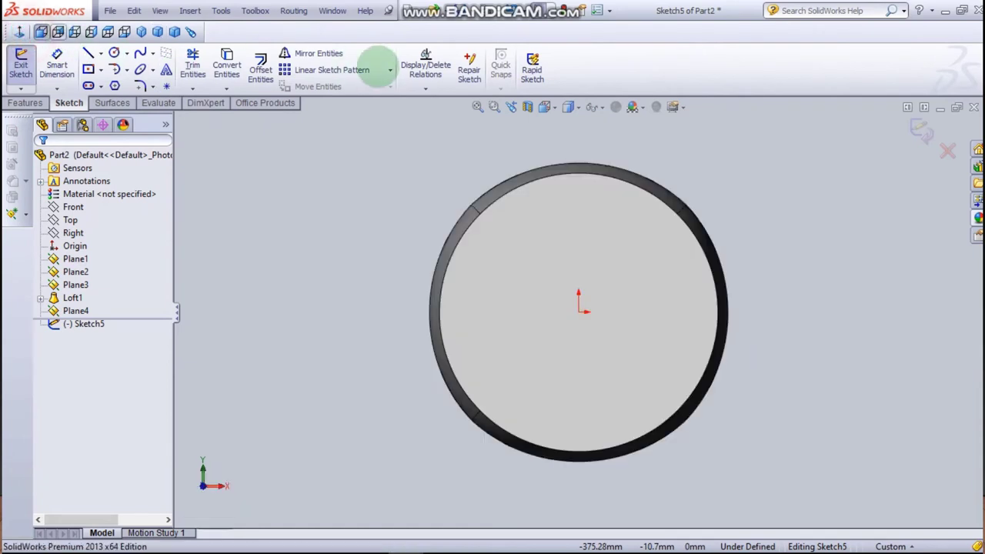
click(570, 108)
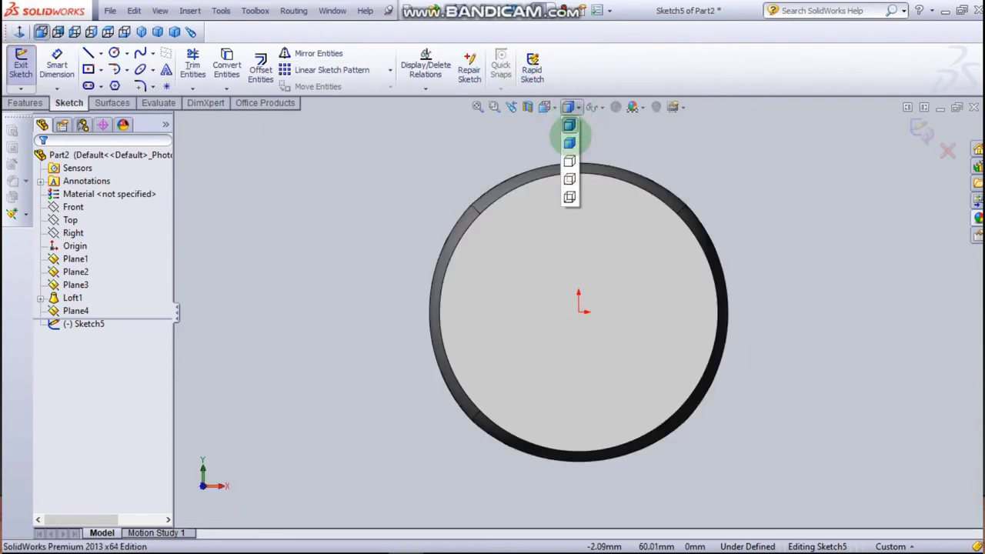
click(569, 160)
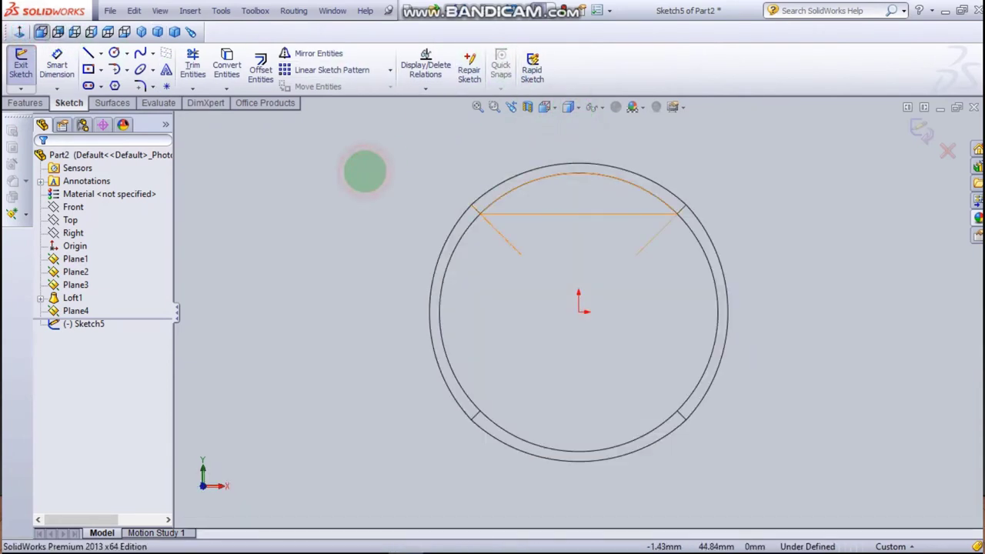
click(365, 171)
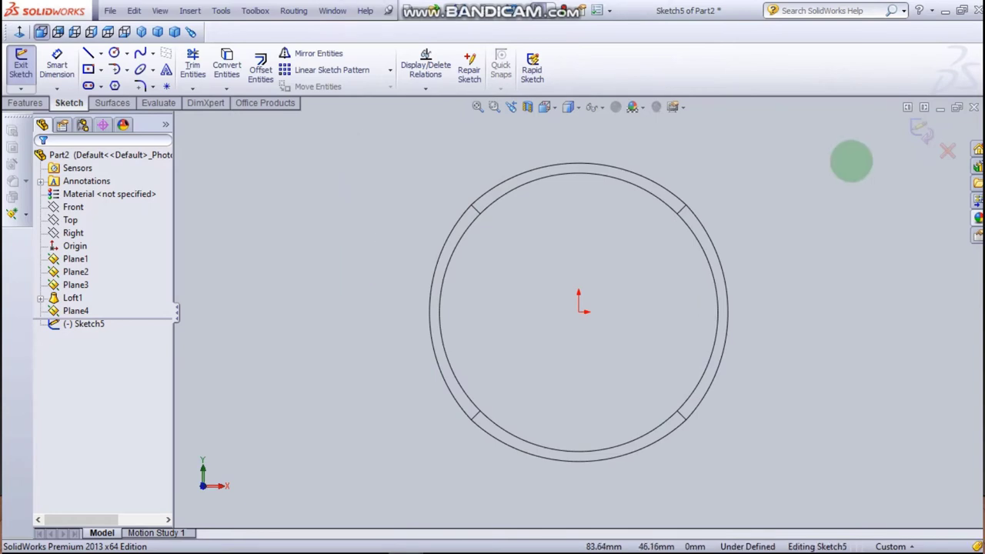
- Draw a 150 by 5 mm centre rectangle on the origin and exit Sketch5
click(88, 68)
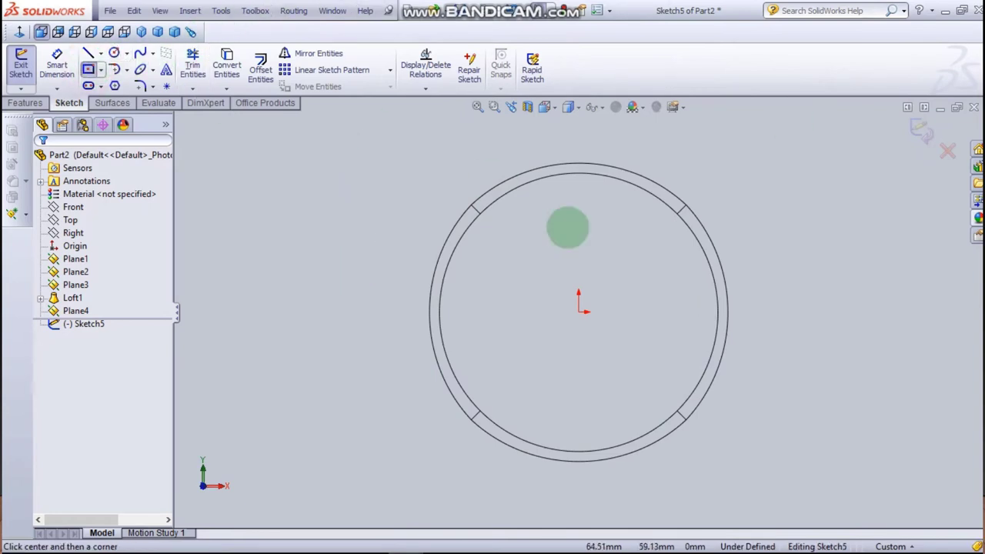
click(579, 312)
click(424, 305)
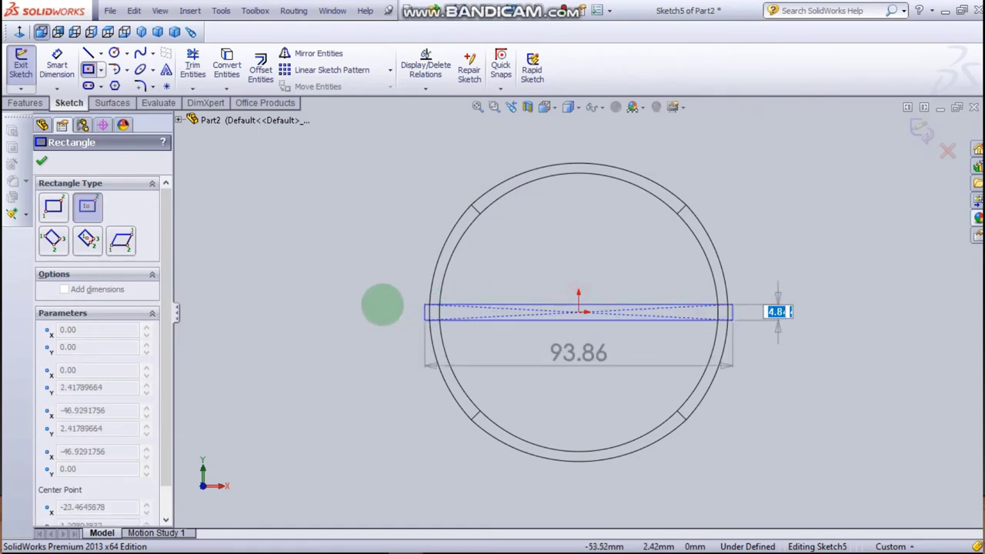
text(5)
key(Return)
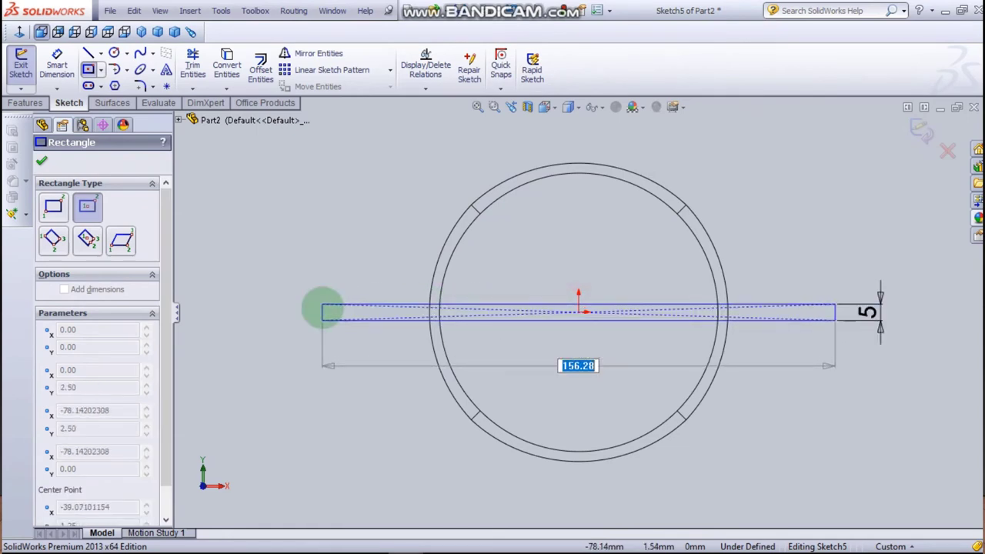
text(150)
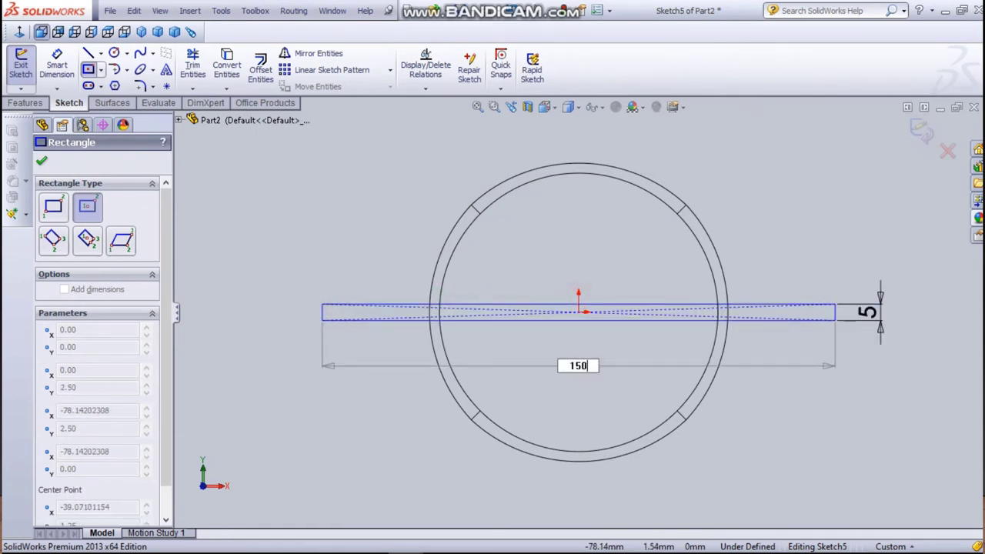
key(Return)
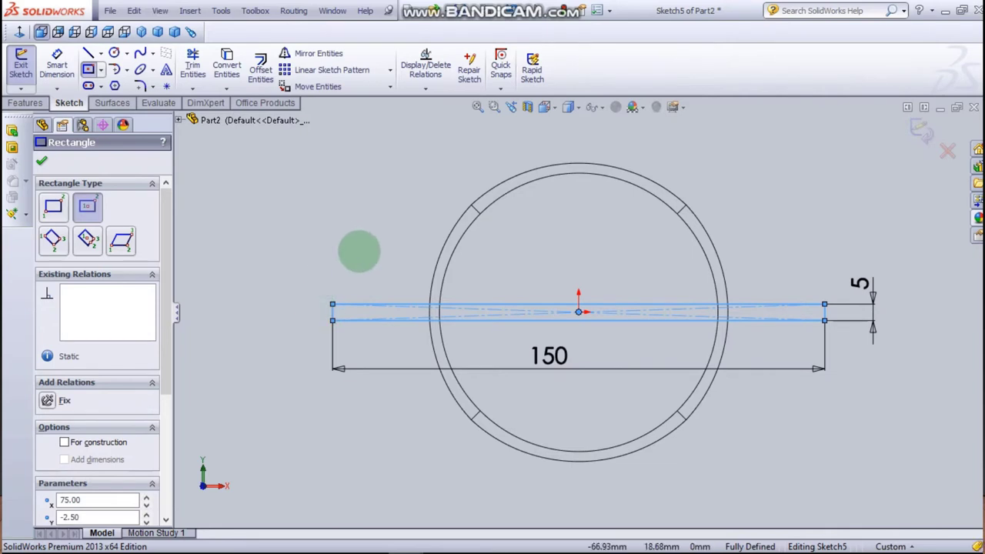
key(Escape)
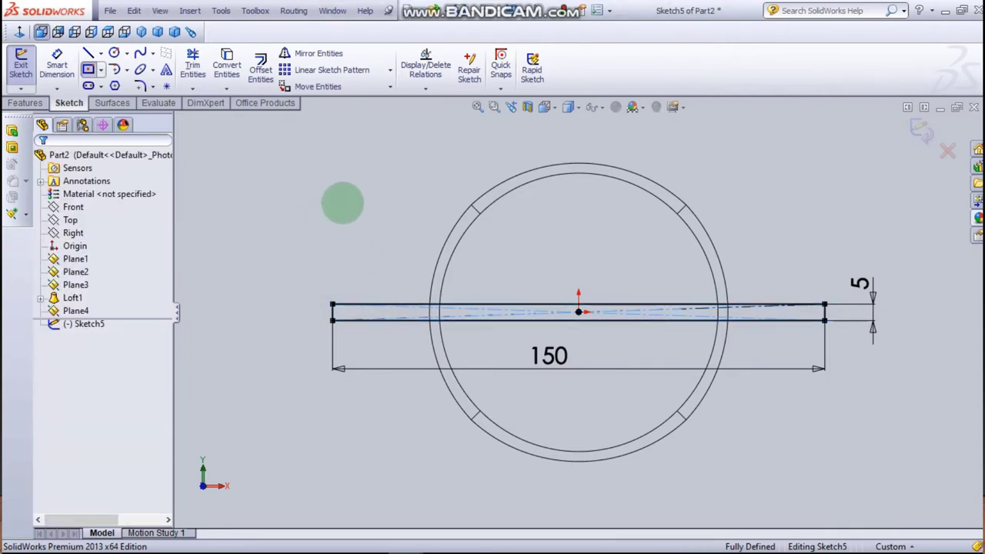
click(391, 186)
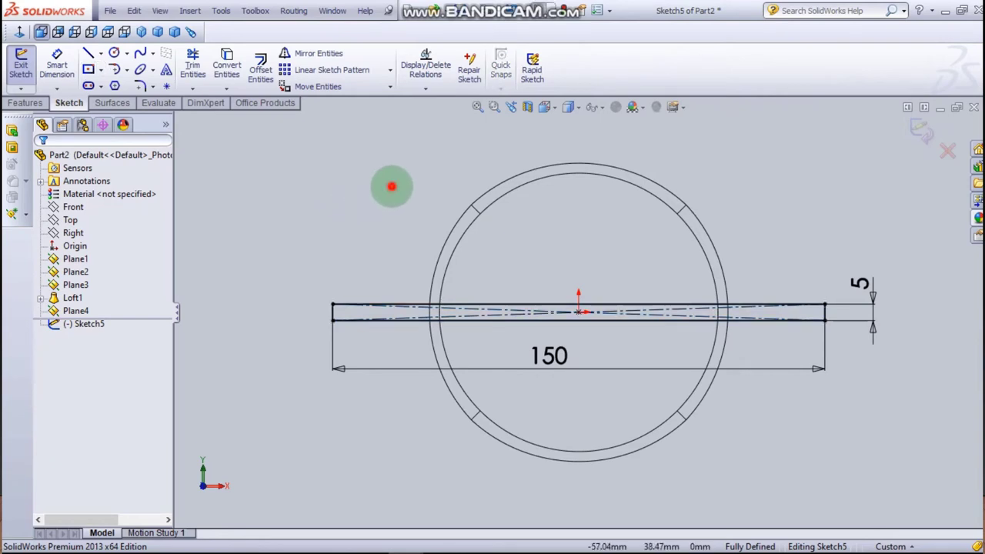
click(878, 141)
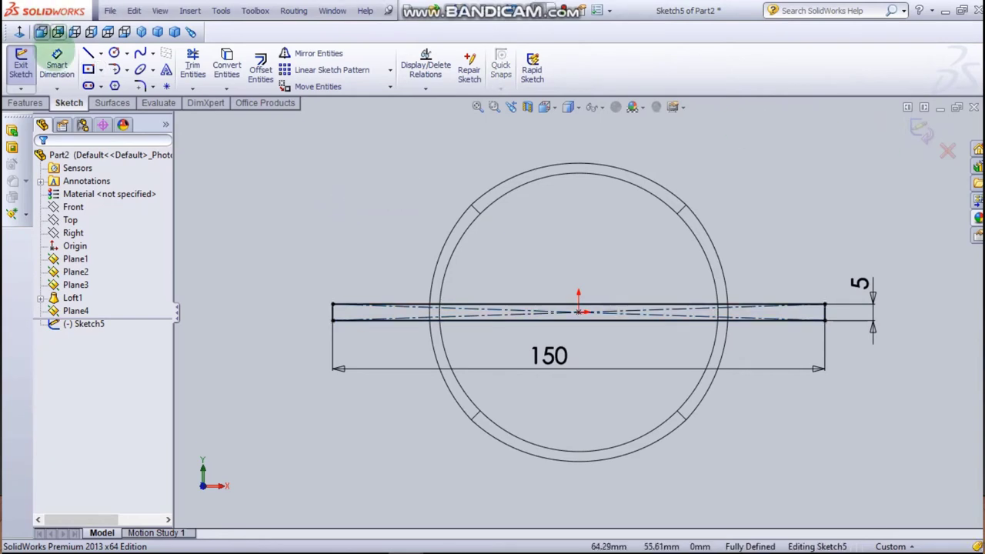
click(21, 61)
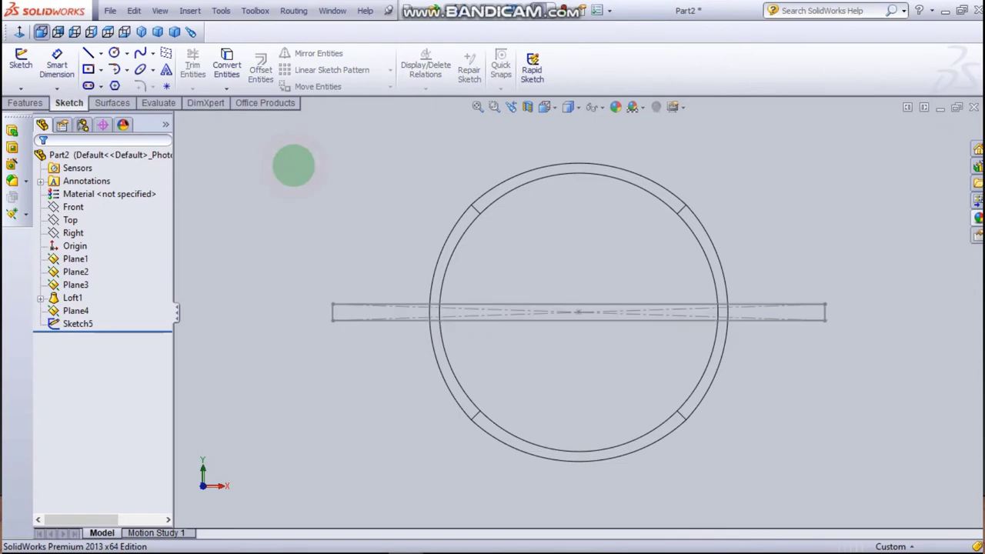
- Show Loft1 isometric and shaded with edges, orbited to an angled view
click(140, 31)
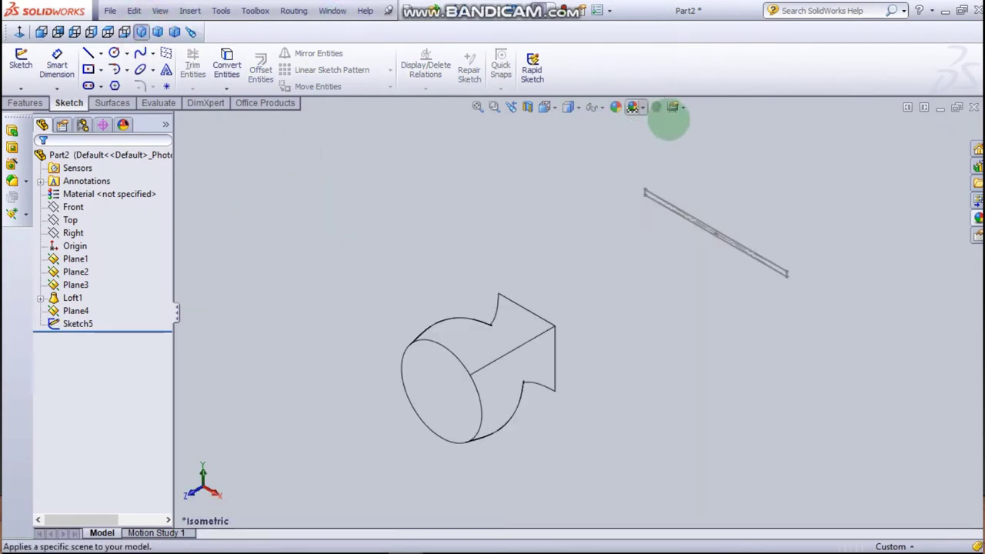
click(557, 108)
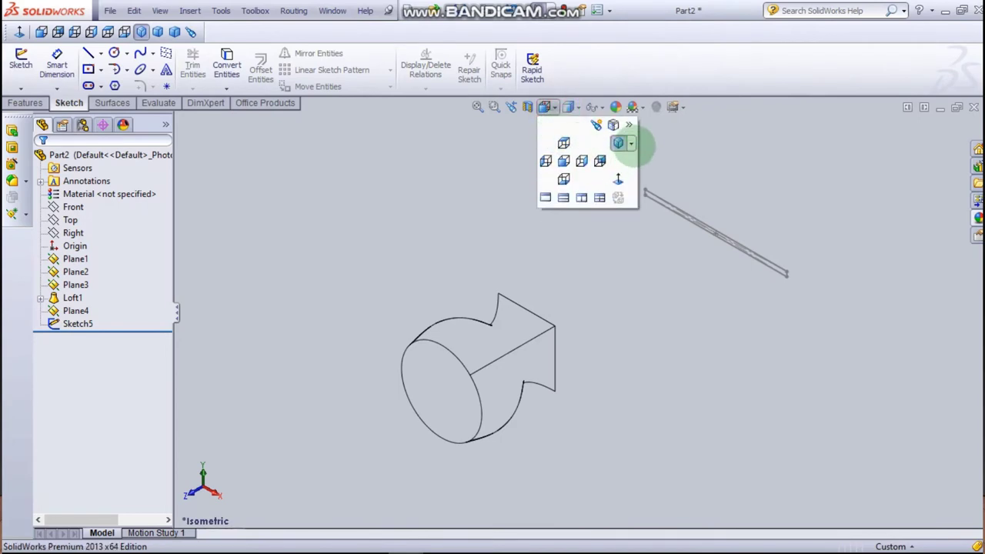
click(450, 192)
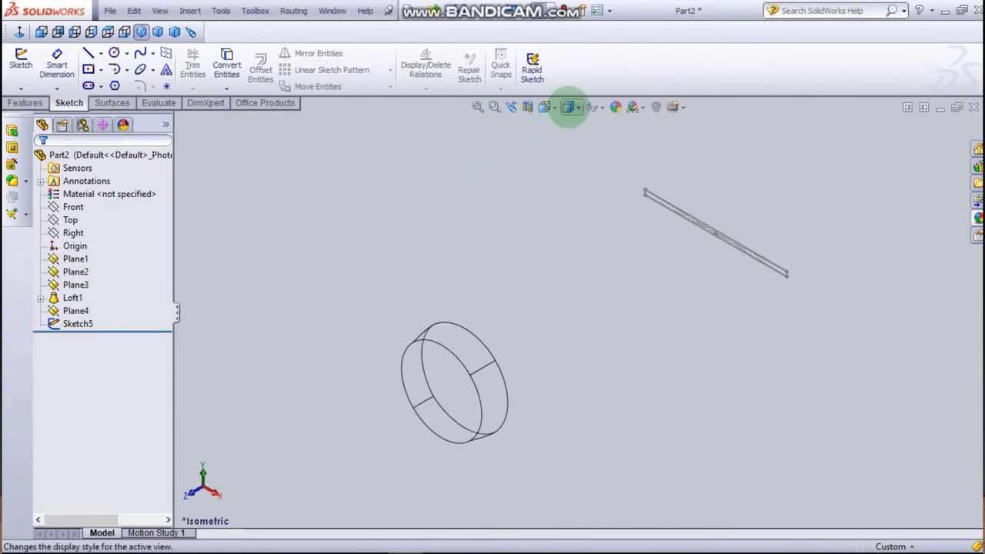
click(569, 107)
click(569, 126)
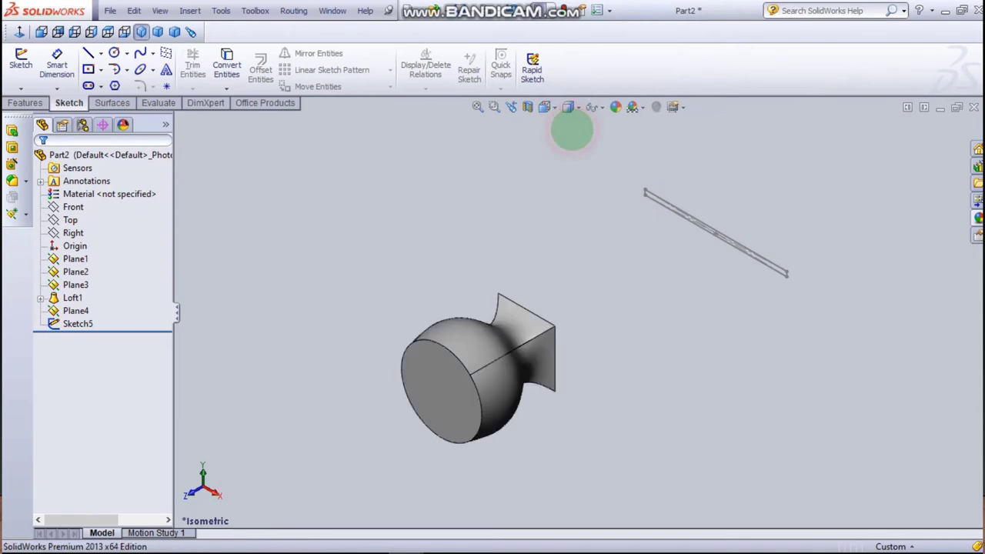
click(569, 107)
click(521, 159)
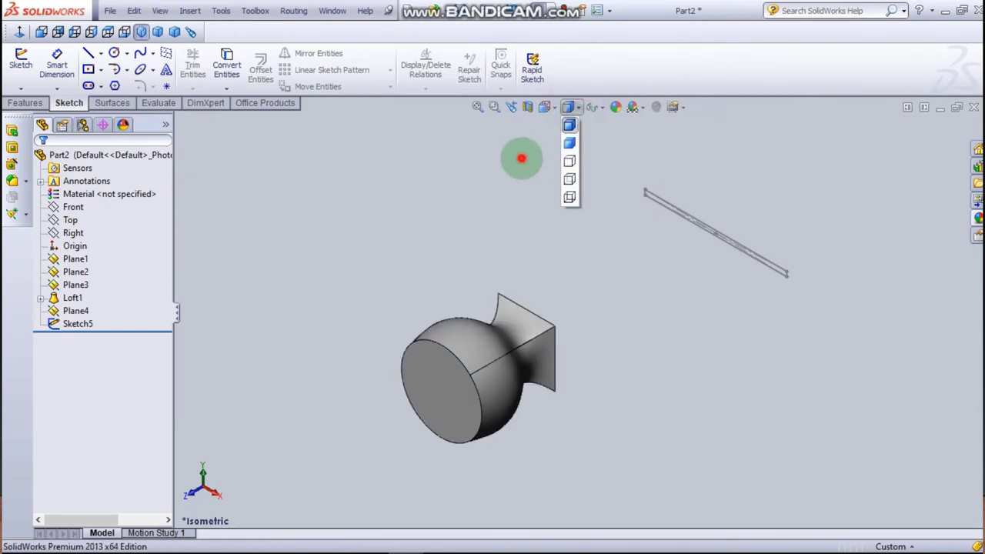
middle_drag(521, 224, 429, 248)
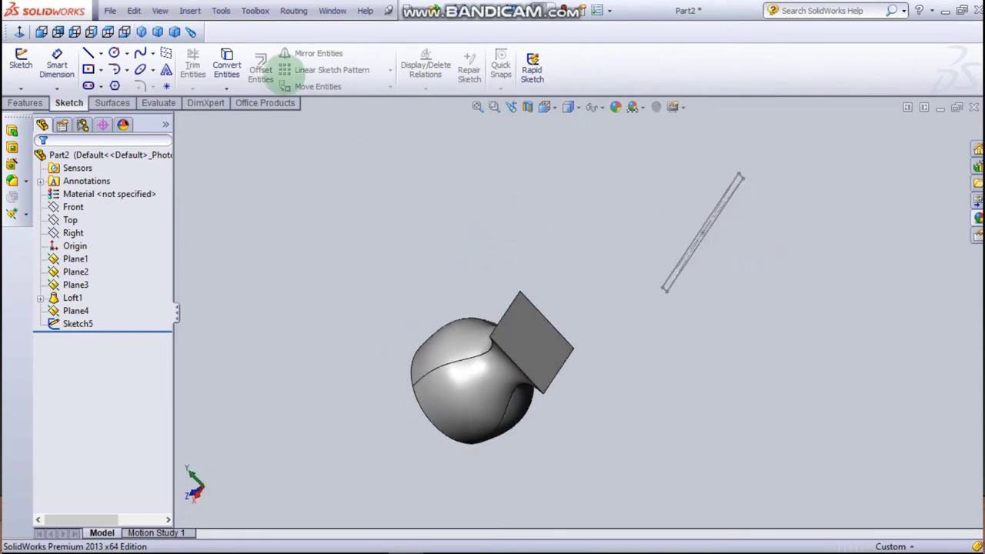
click(26, 103)
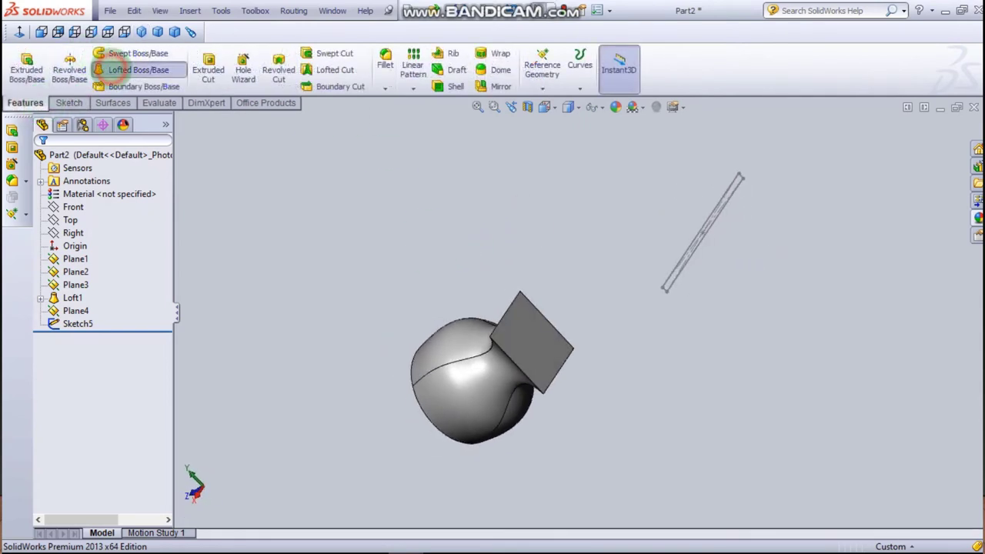
- Start a loft with the end edge and rectangle sketch, then clear the profile selections
click(134, 69)
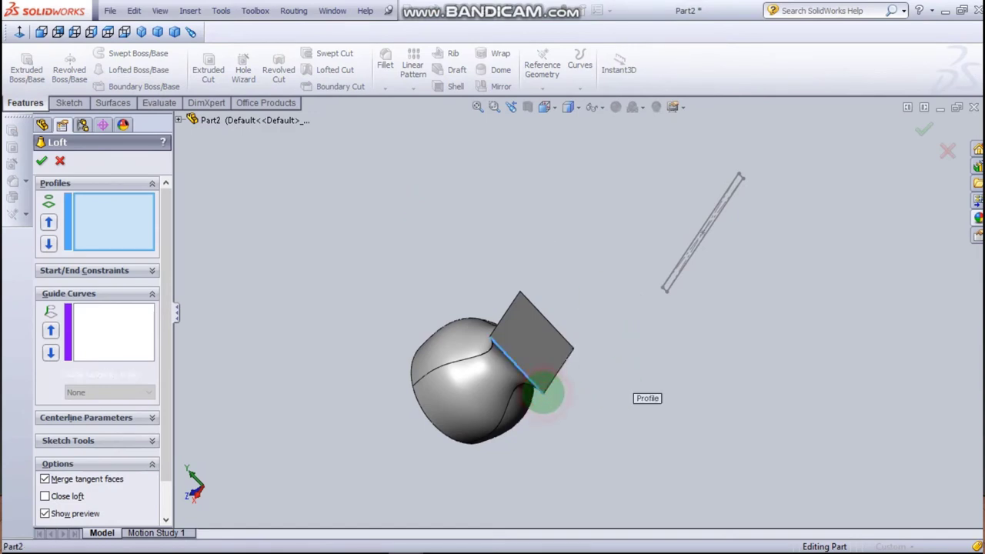
click(543, 392)
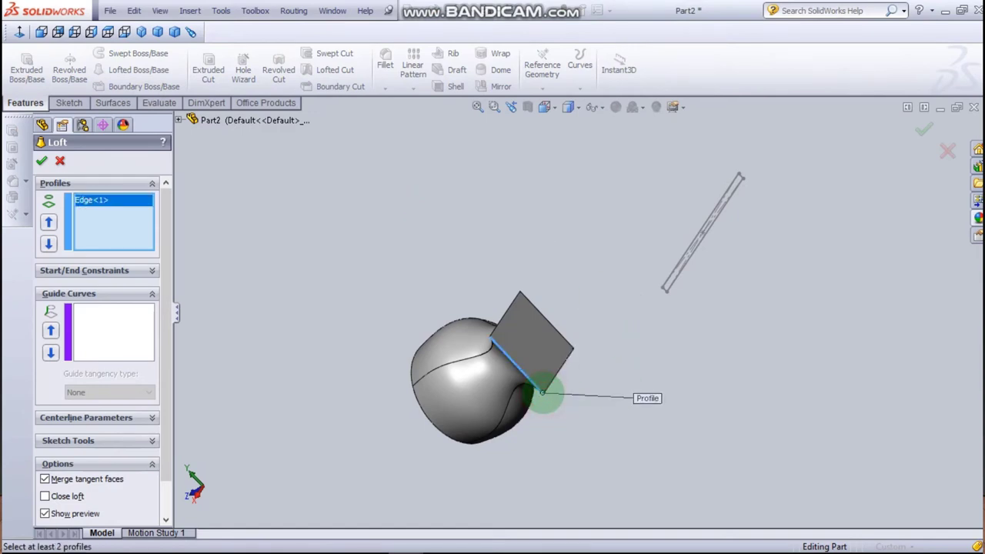
click(592, 269)
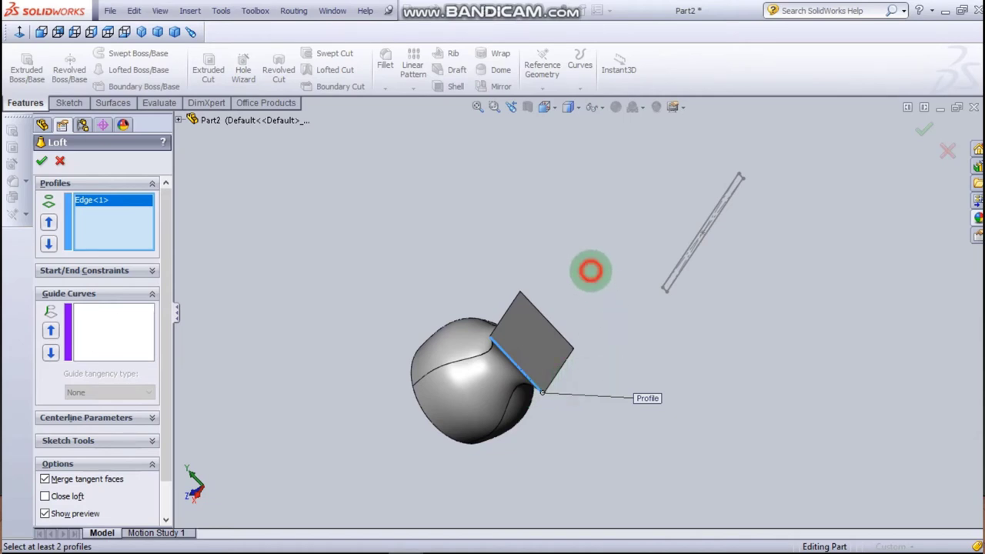
middle_drag(543, 259, 757, 300)
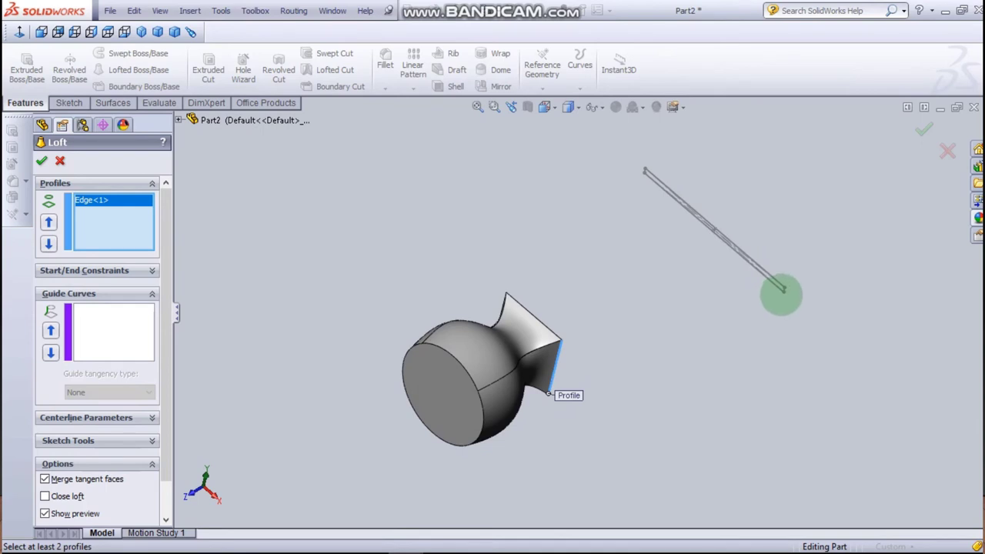
click(783, 291)
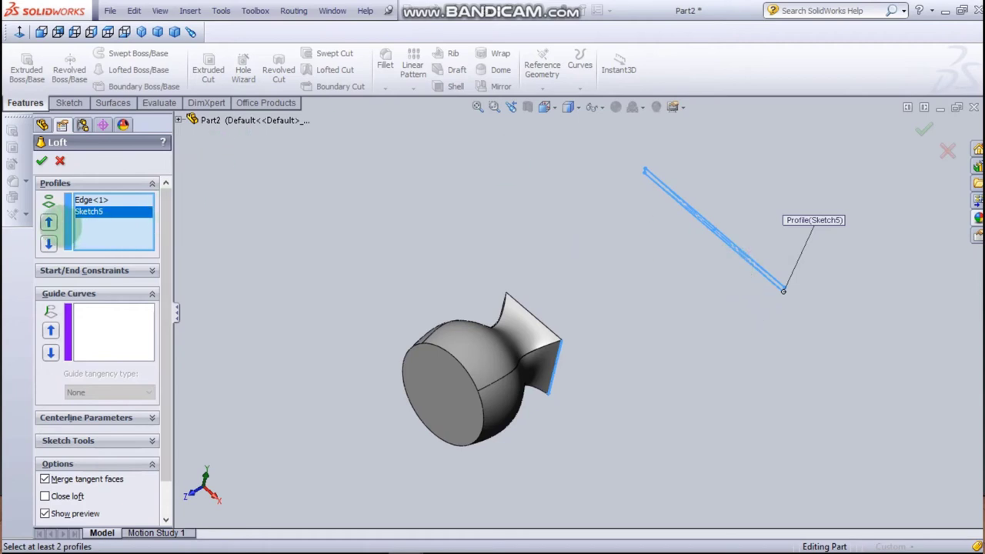
click(49, 221)
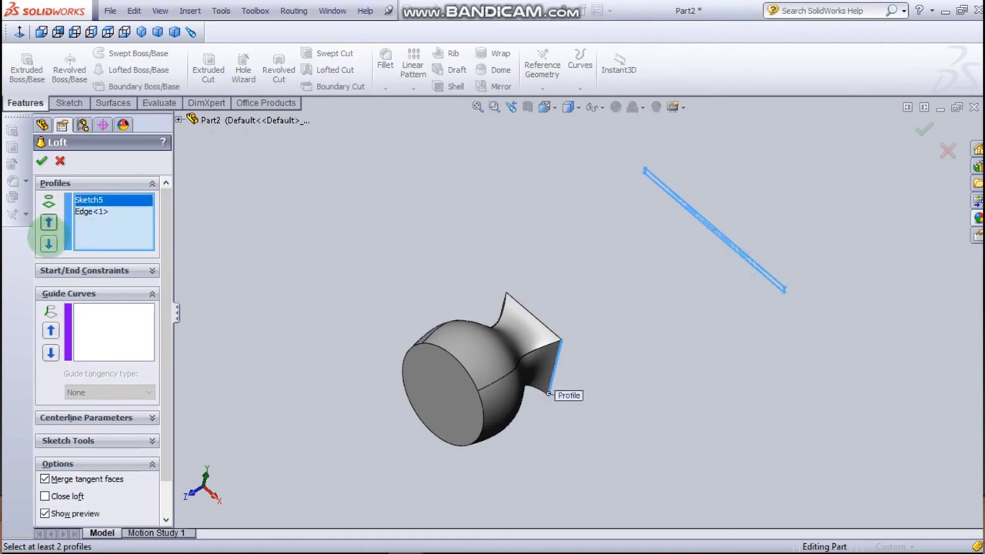
click(48, 243)
right_click(113, 238)
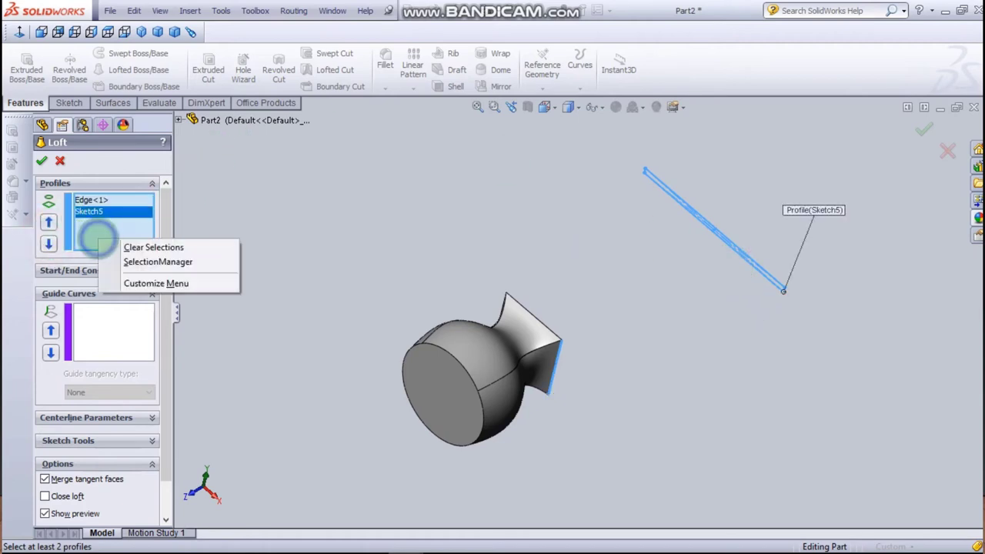
click(154, 247)
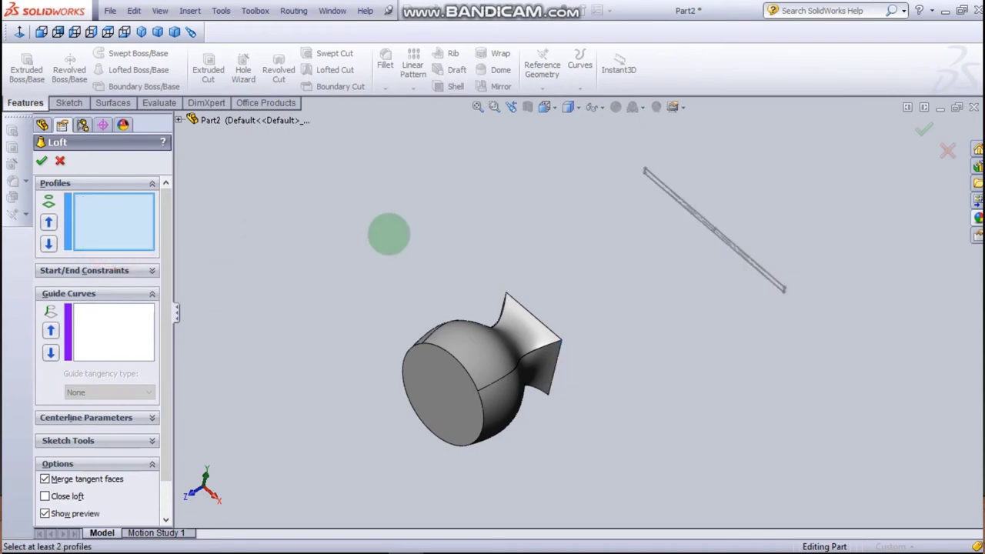
- Loft Loft2 from the body's square end face to the Sketch5 rectangle
middle_drag(388, 234, 374, 253)
click(469, 279)
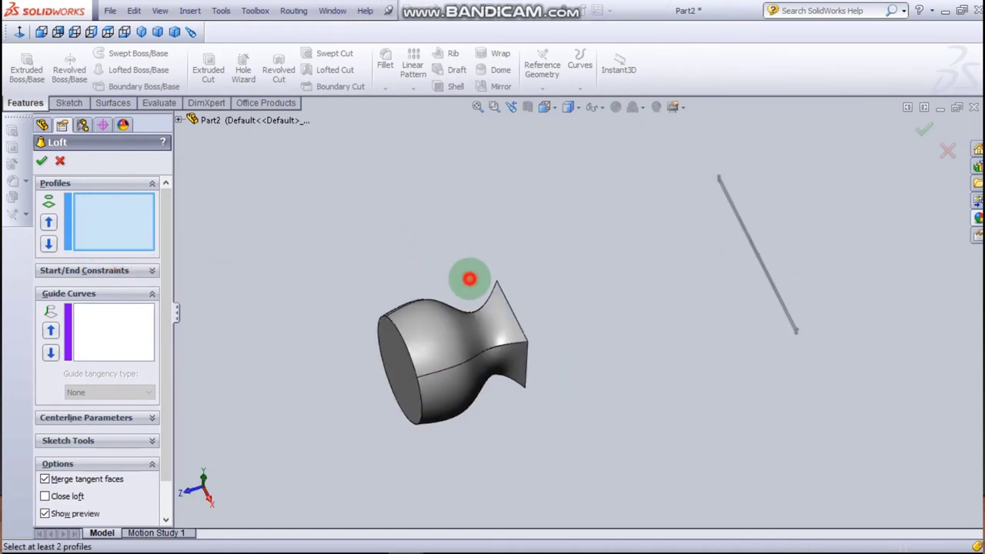
middle_drag(513, 255, 426, 272)
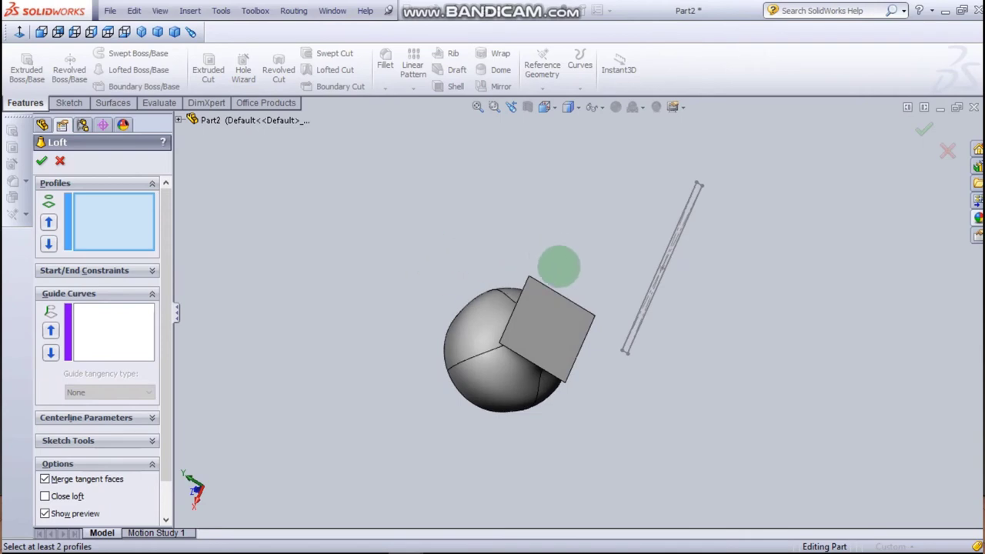
click(560, 332)
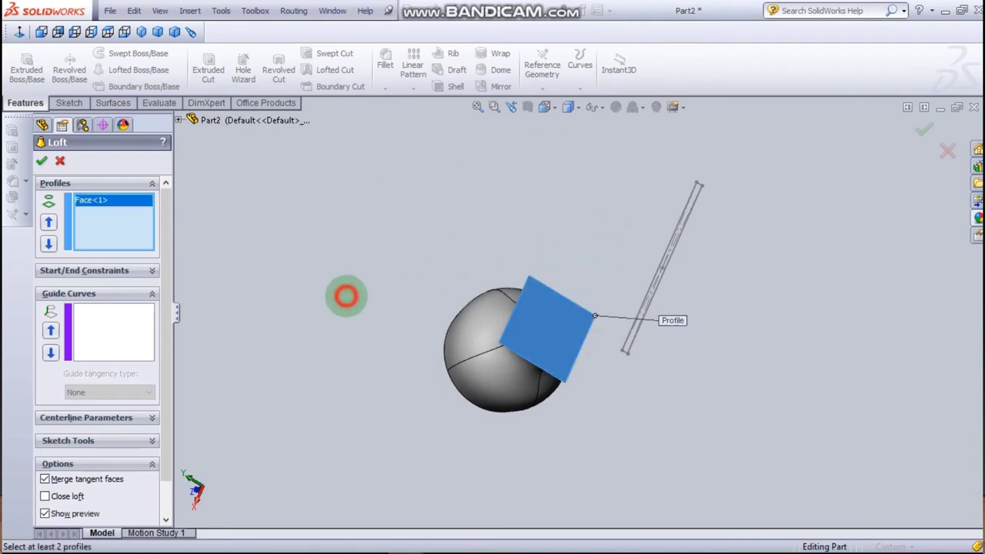
mouse_move(402, 205)
middle_down()
mouse_move(529, 211)
mouse_move(556, 258)
middle_up()
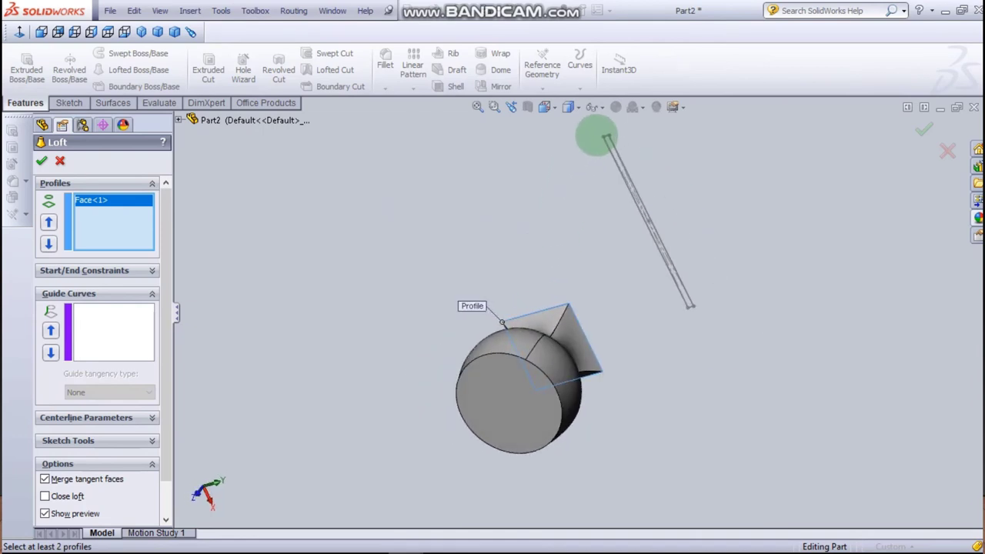
click(604, 137)
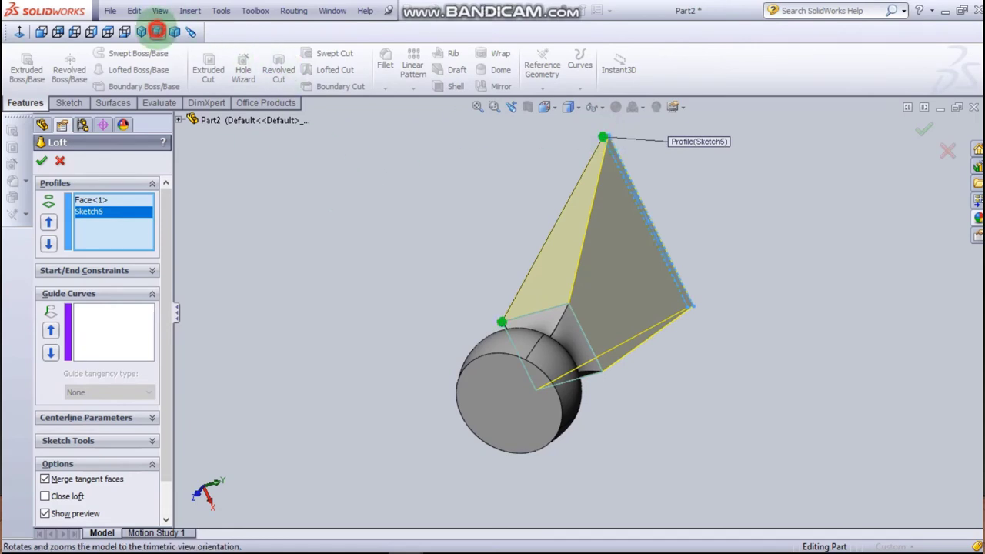
click(158, 32)
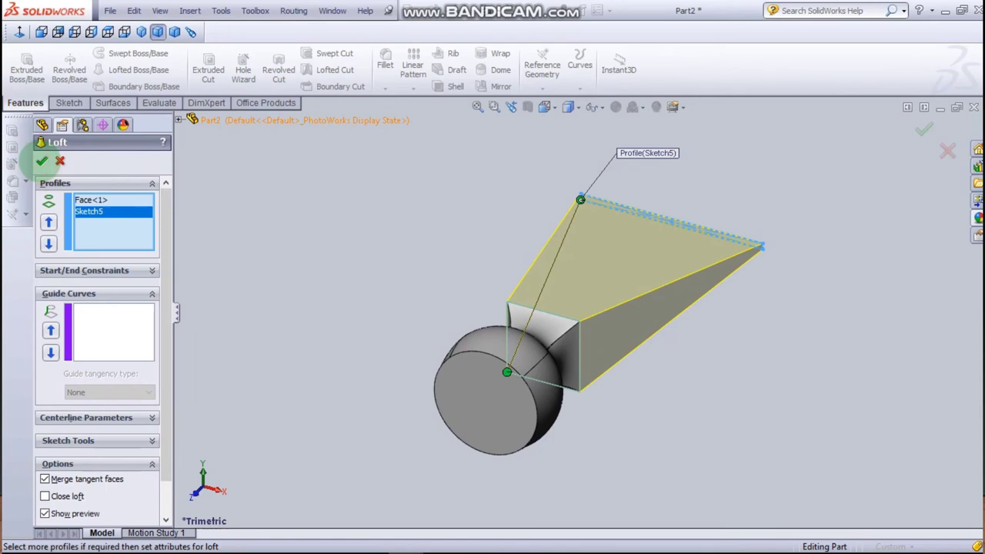
click(42, 161)
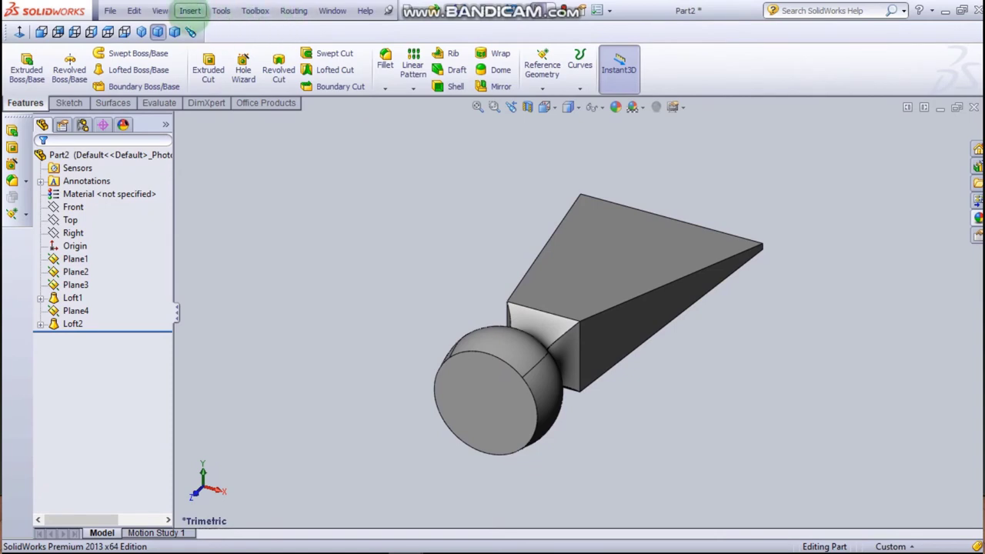
- Start a Bending Flex from Insert > Features, with the Flex Input bodies box active
click(190, 10)
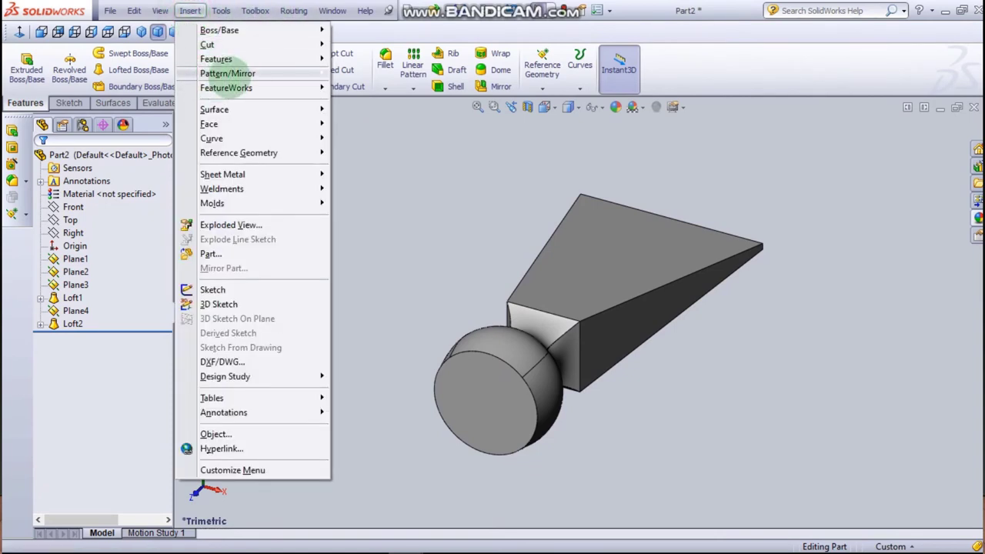
mouse_move(216, 58)
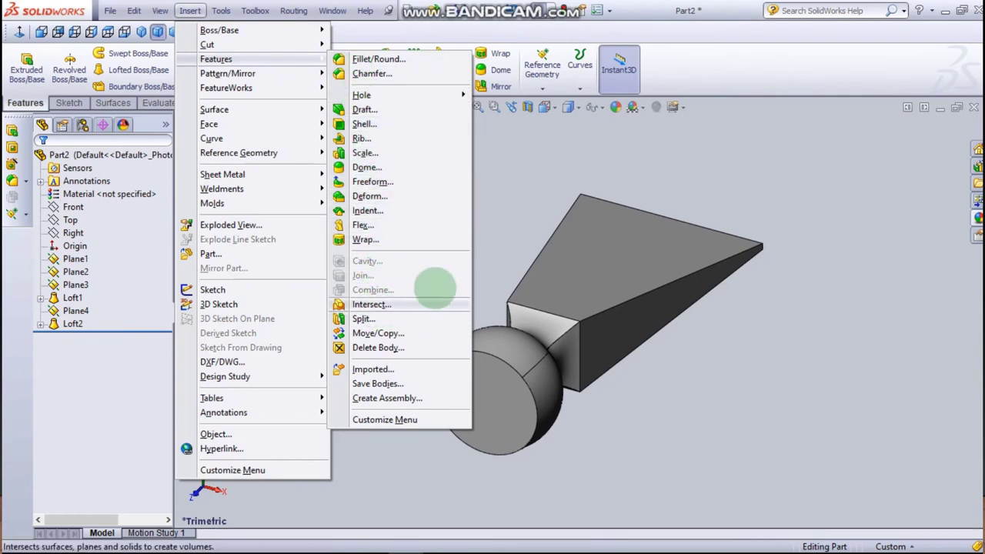
click(417, 224)
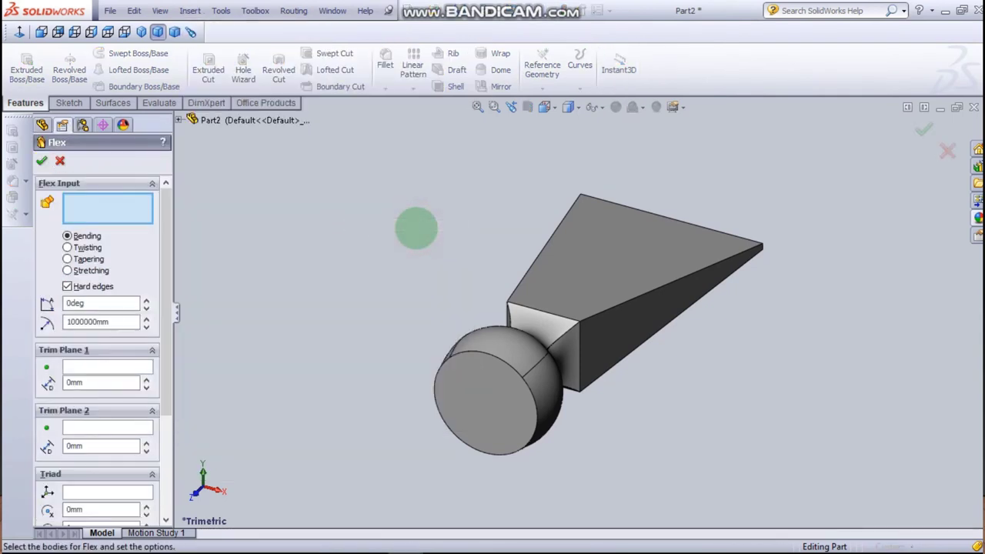
click(109, 202)
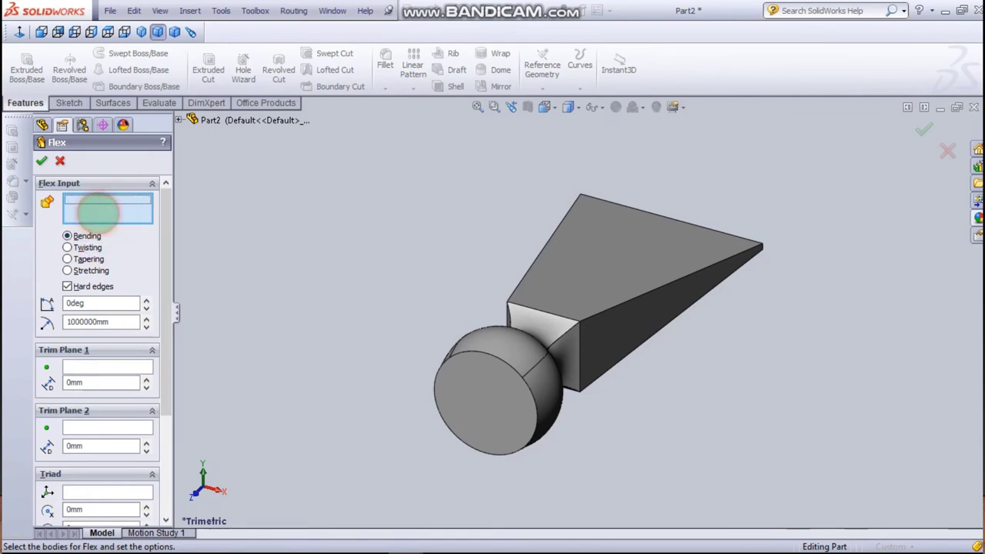
scroll(124, 251, down, 3)
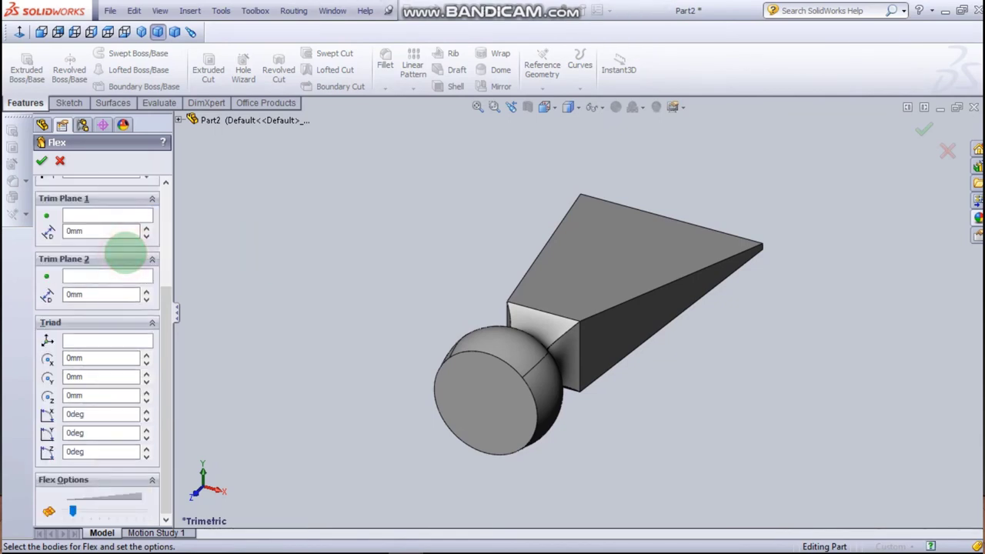
click(124, 275)
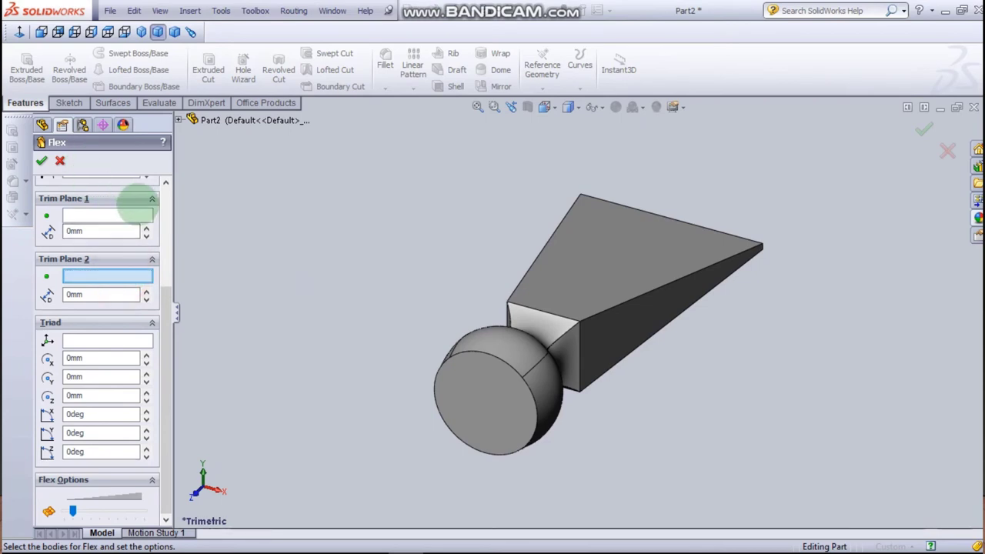
scroll(136, 204, up, 3)
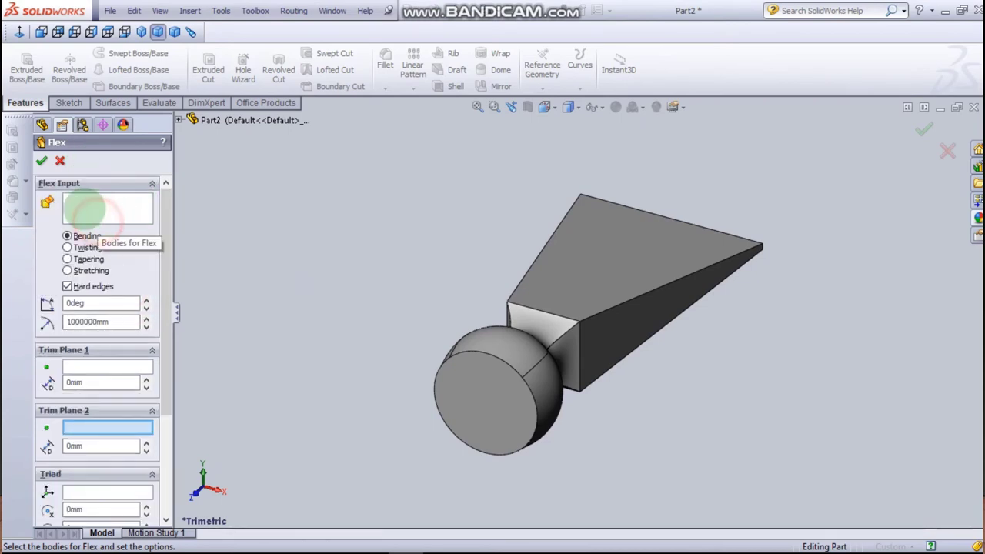
click(85, 205)
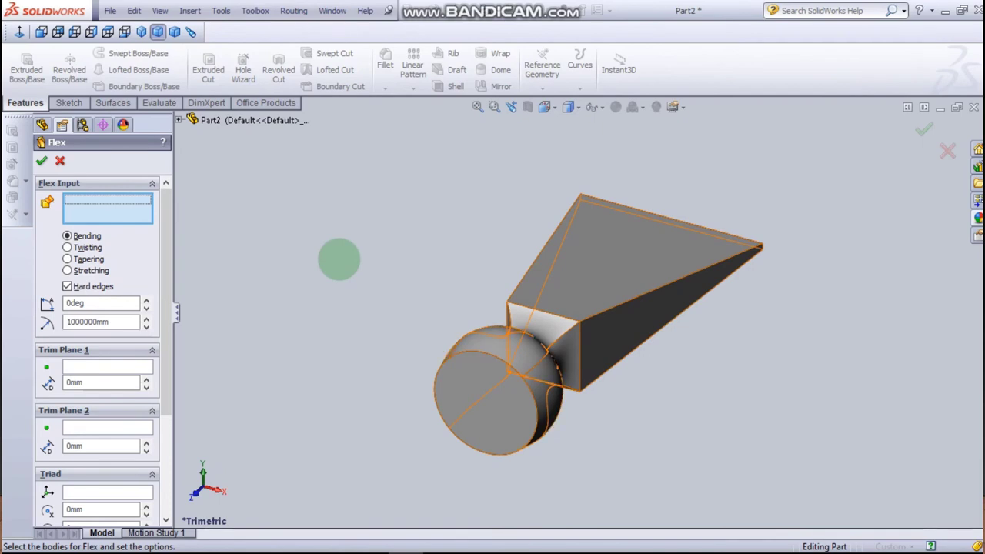
- Pick Loft2 as the flex body, with trim planes at the claw-tip and claw-base vertices
click(311, 261)
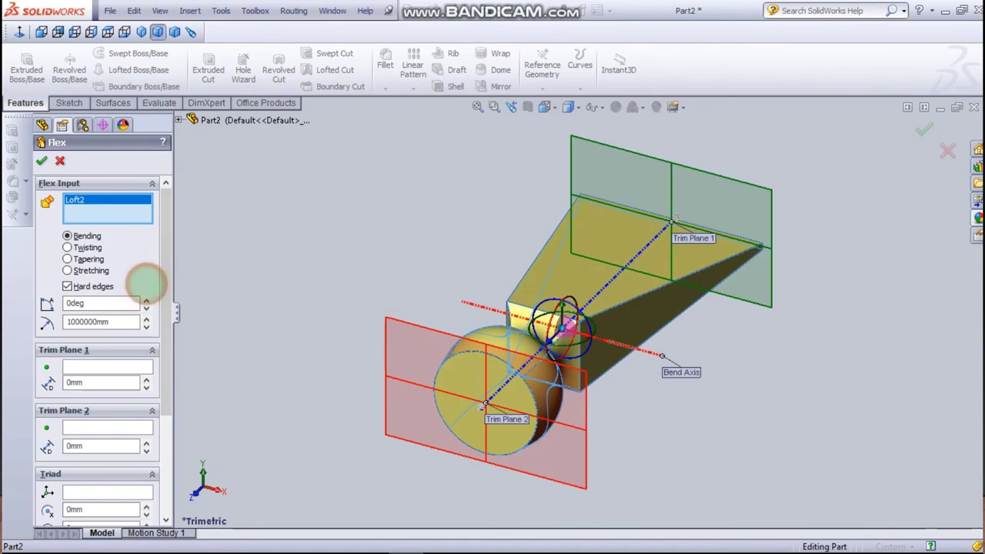
scroll(146, 283, down, 3)
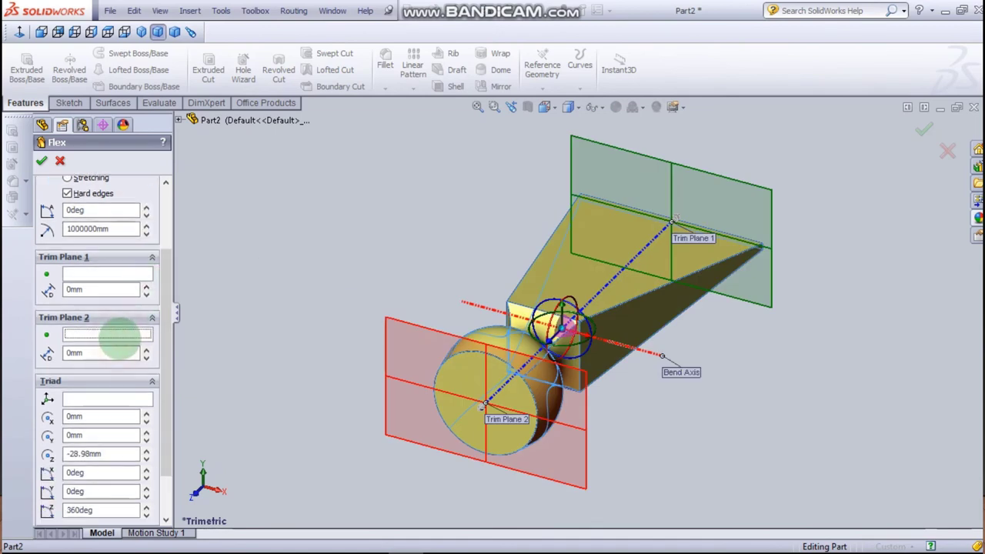
click(127, 271)
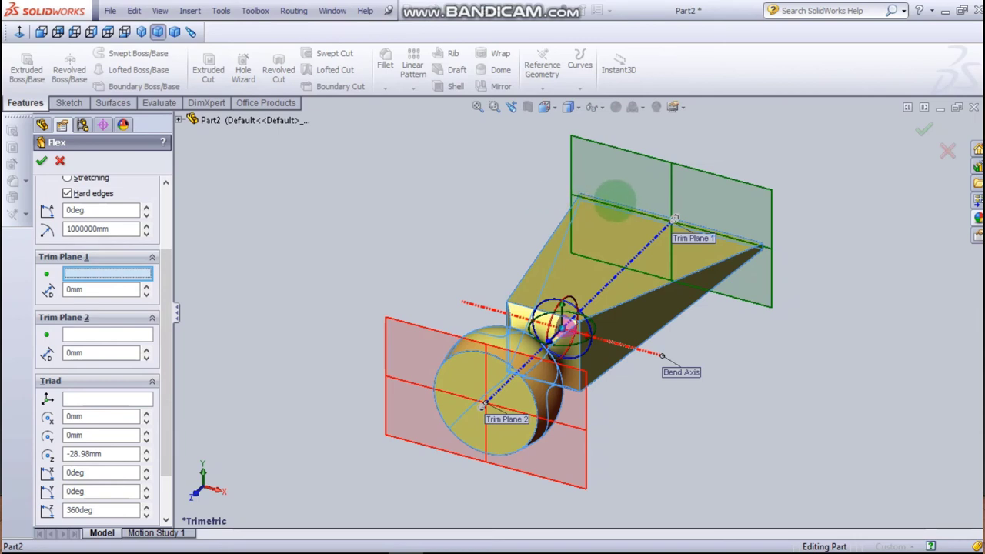
click(613, 198)
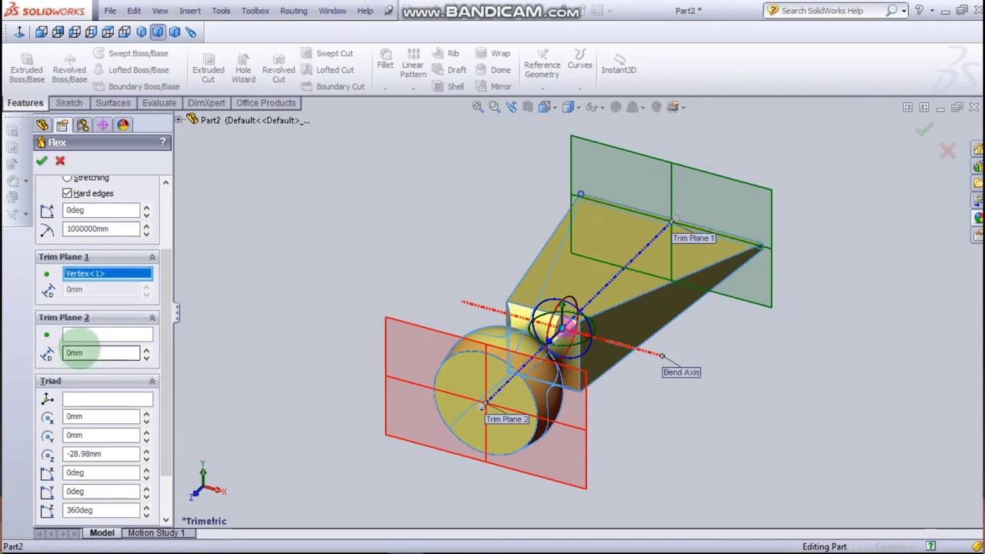
click(107, 333)
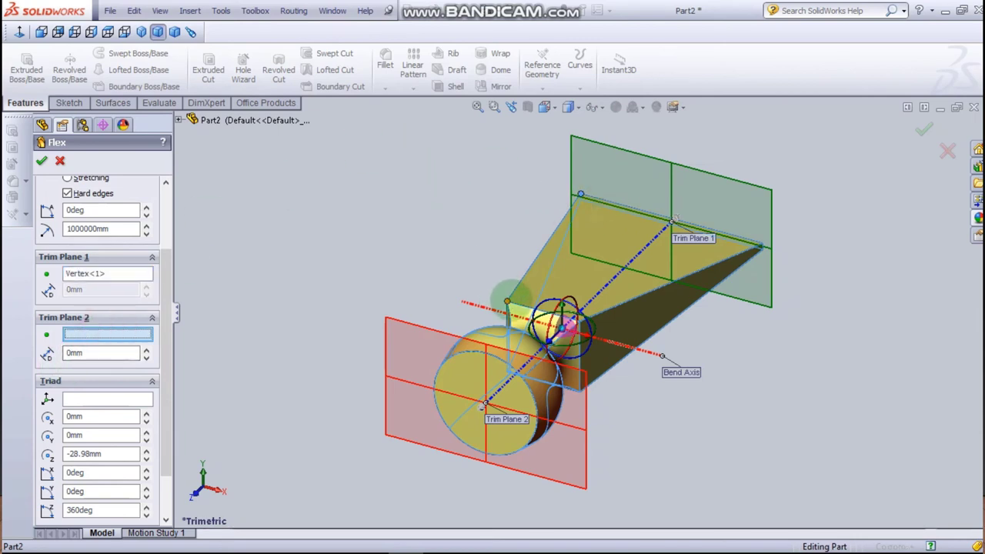
click(508, 300)
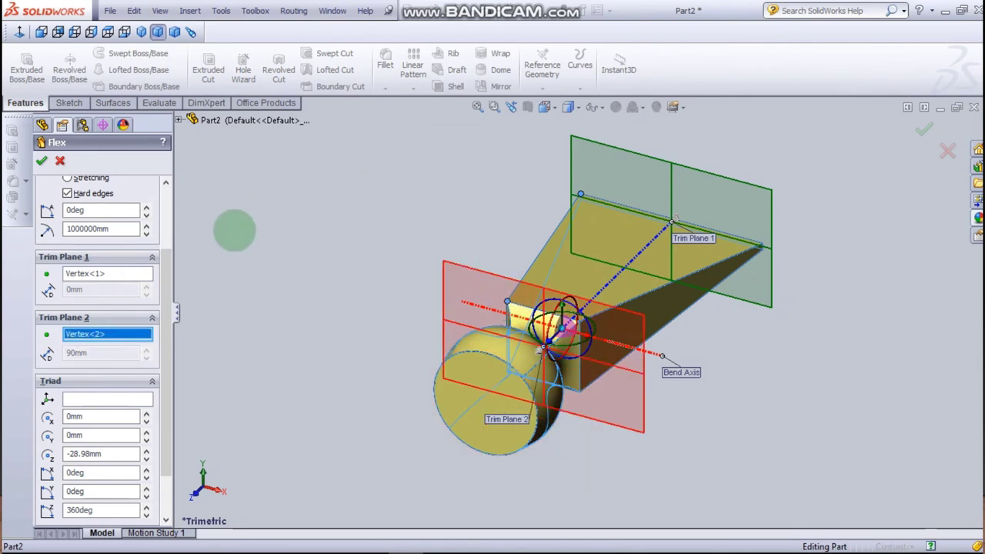
click(273, 416)
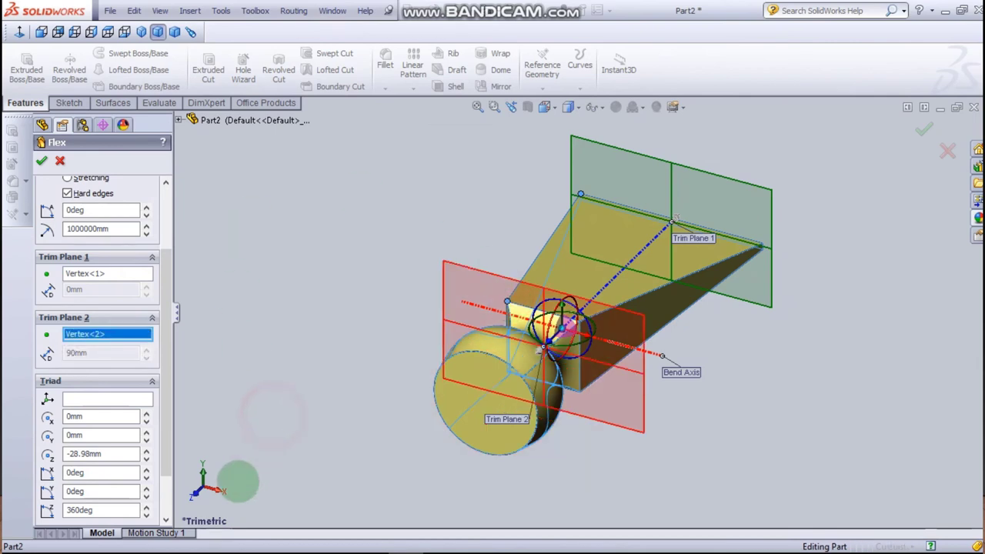
middle_drag(219, 491, 268, 420)
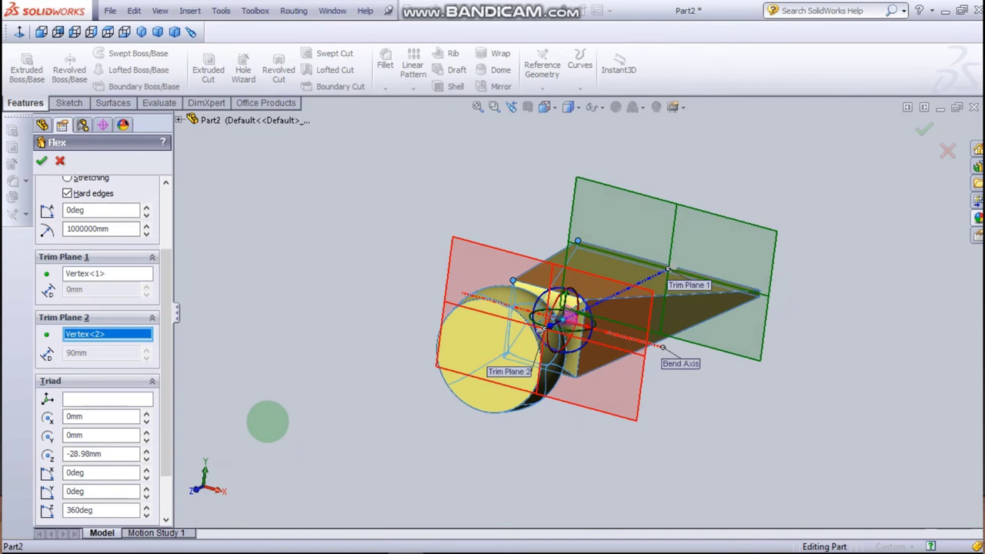
key(space)
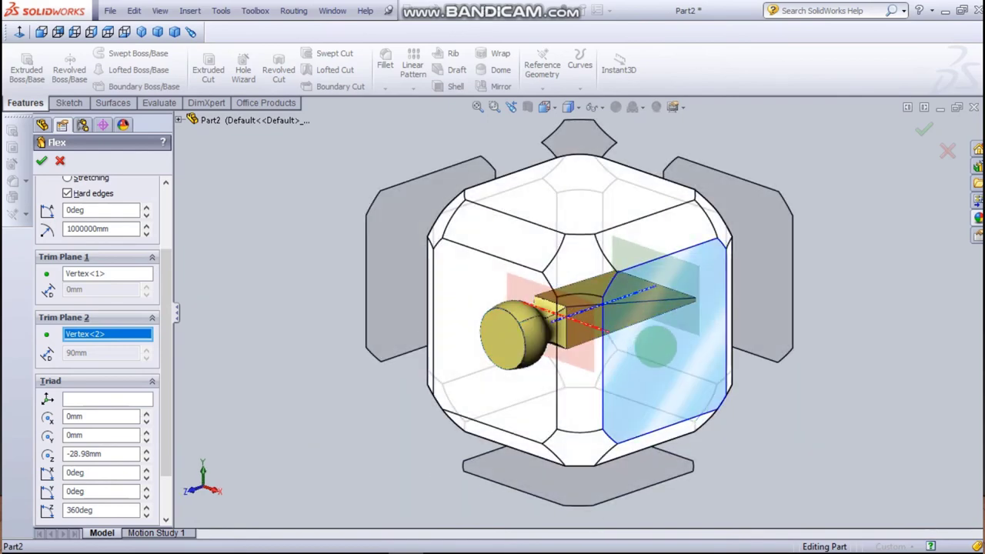
- In Right view, move Trim Plane 2 to the lower vertex and bend the claw about 31 degrees
click(655, 347)
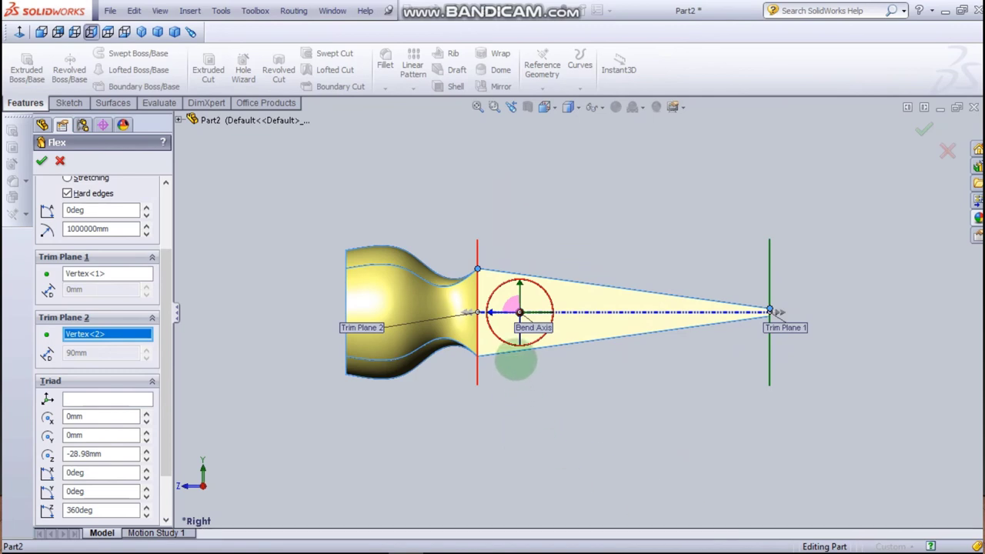
click(476, 375)
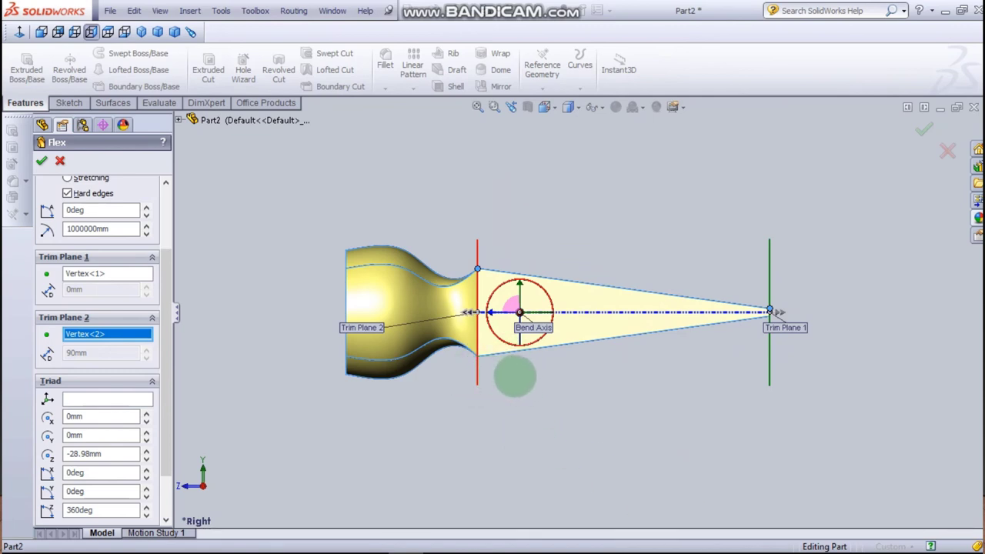
click(491, 376)
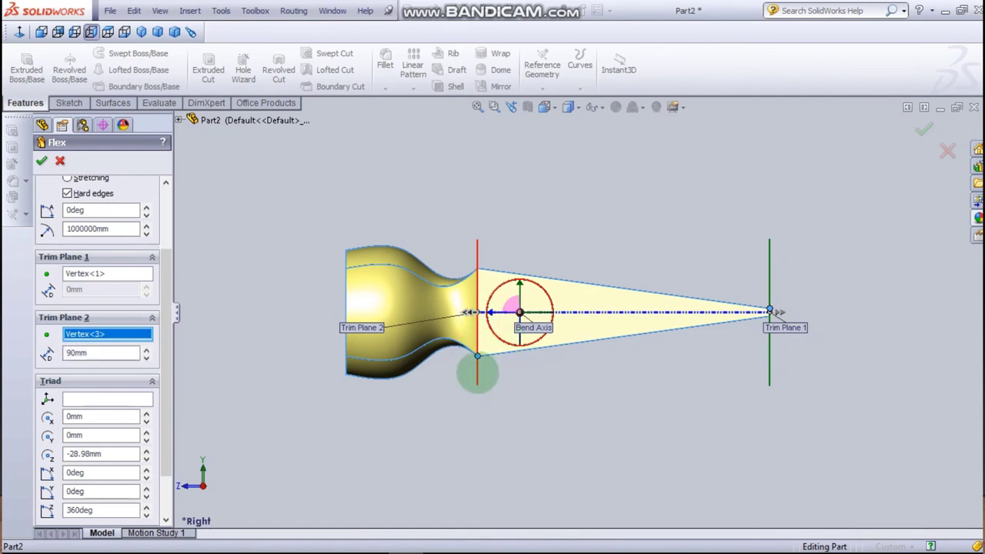
mouse_move(488, 369)
mouse_down()
mouse_move(566, 380)
mouse_move(520, 382)
mouse_up()
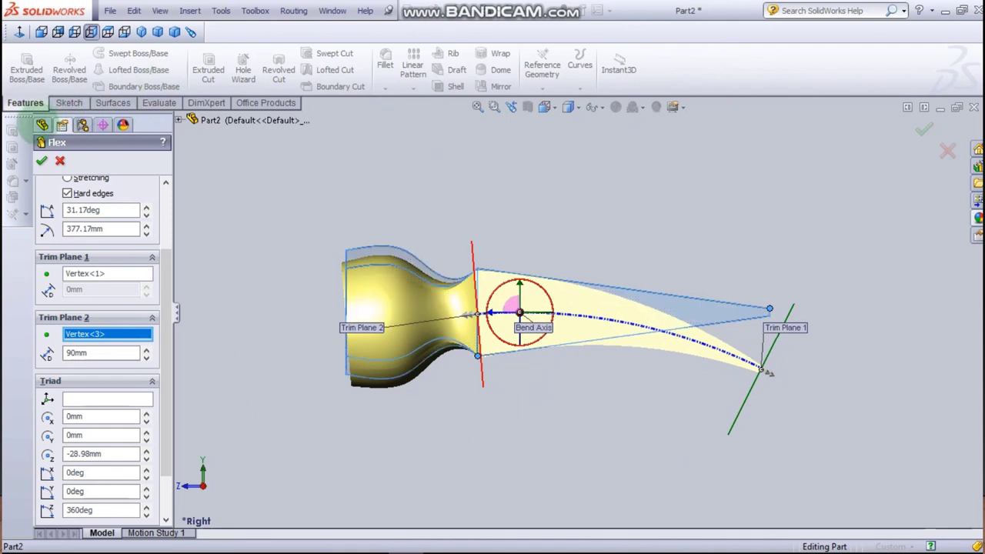
click(43, 159)
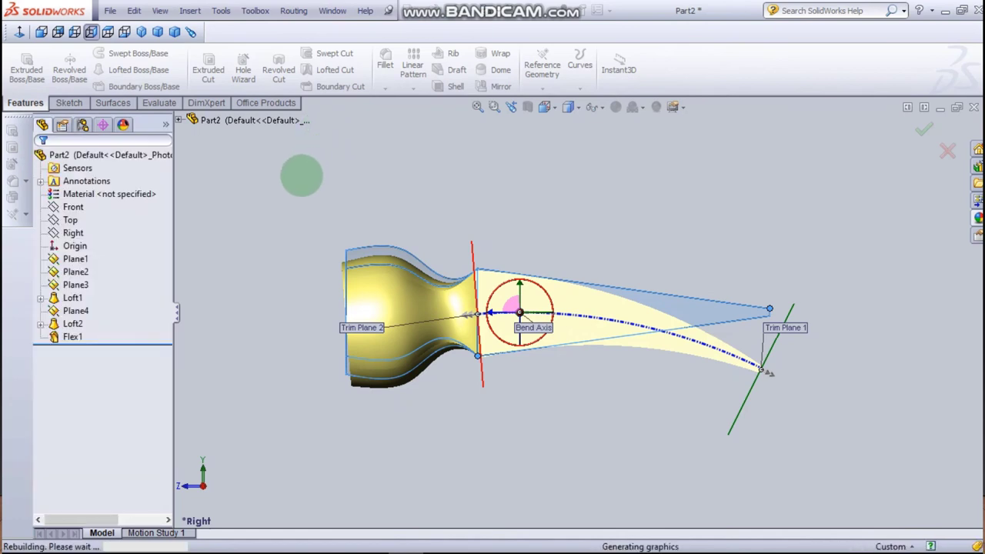
click(301, 175)
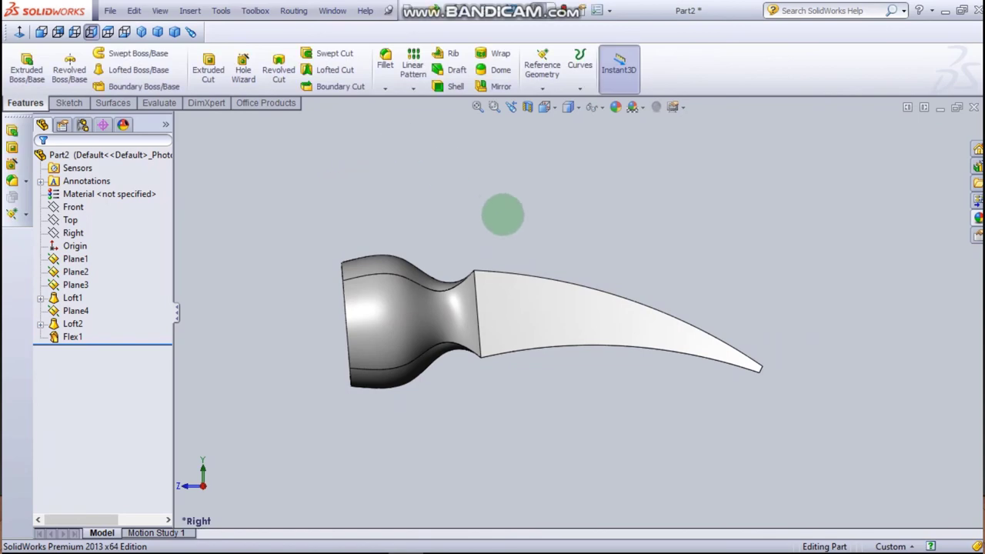
- Show the hammer isometric, shaded without edges, with Ambient Occlusion and a floor shadow
mouse_move(325, 180)
middle_down()
mouse_move(369, 205)
mouse_move(351, 270)
mouse_move(364, 372)
mouse_move(455, 356)
mouse_move(574, 239)
mouse_move(596, 510)
mouse_move(730, 382)
mouse_move(844, 482)
mouse_move(772, 523)
mouse_move(818, 508)
mouse_move(838, 313)
mouse_move(783, 262)
mouse_move(675, 398)
mouse_move(607, 408)
mouse_move(567, 355)
mouse_move(635, 332)
mouse_move(664, 266)
mouse_move(772, 176)
middle_up()
key(ctrl+4)
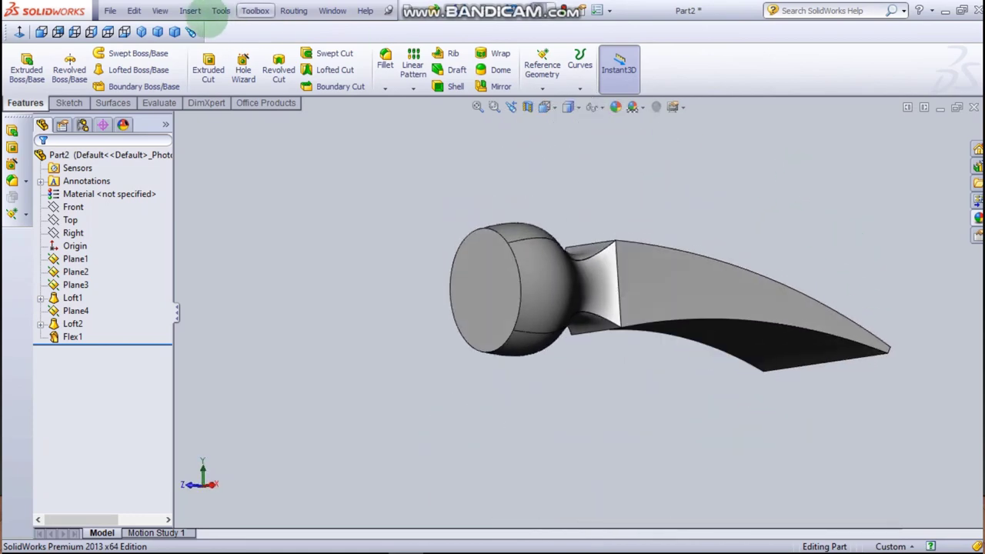
click(157, 31)
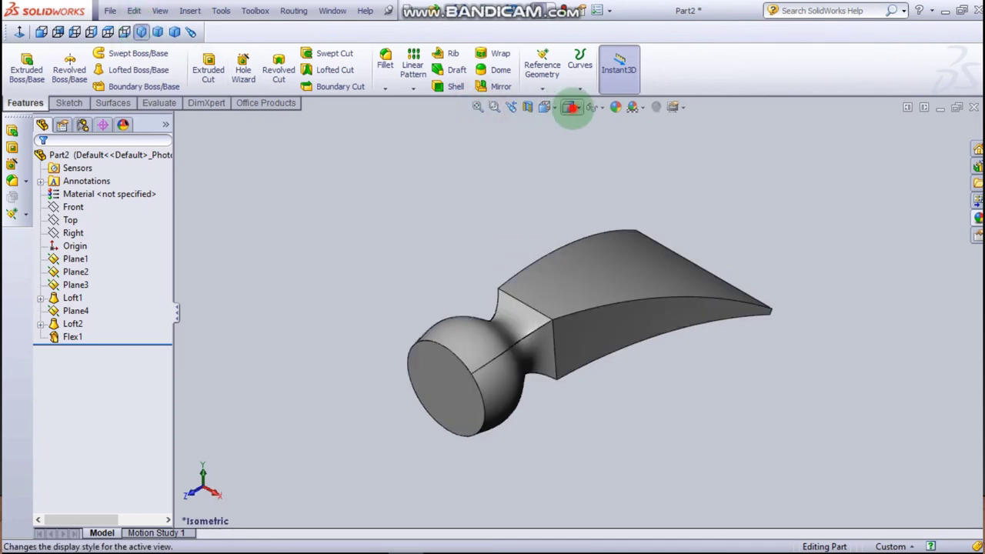
click(573, 107)
click(572, 139)
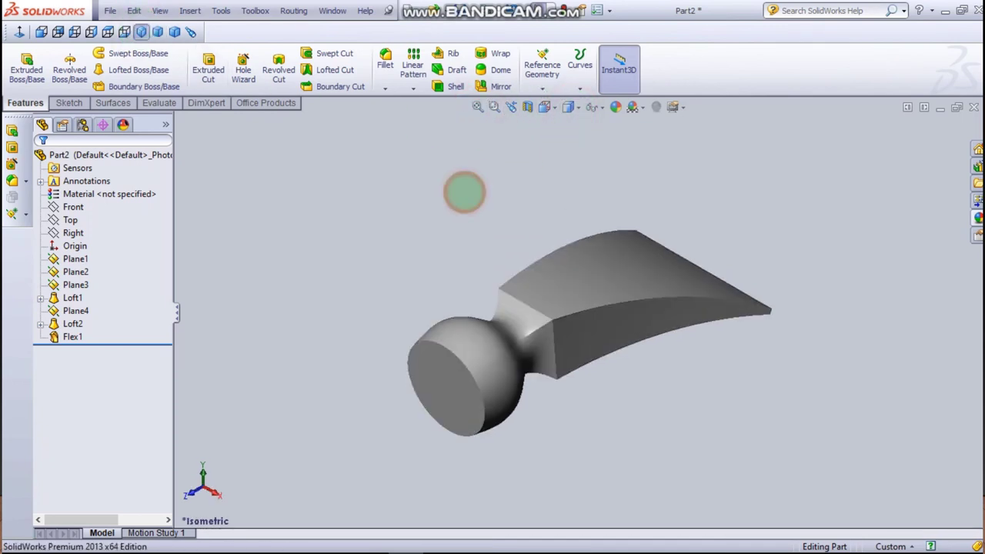
click(681, 107)
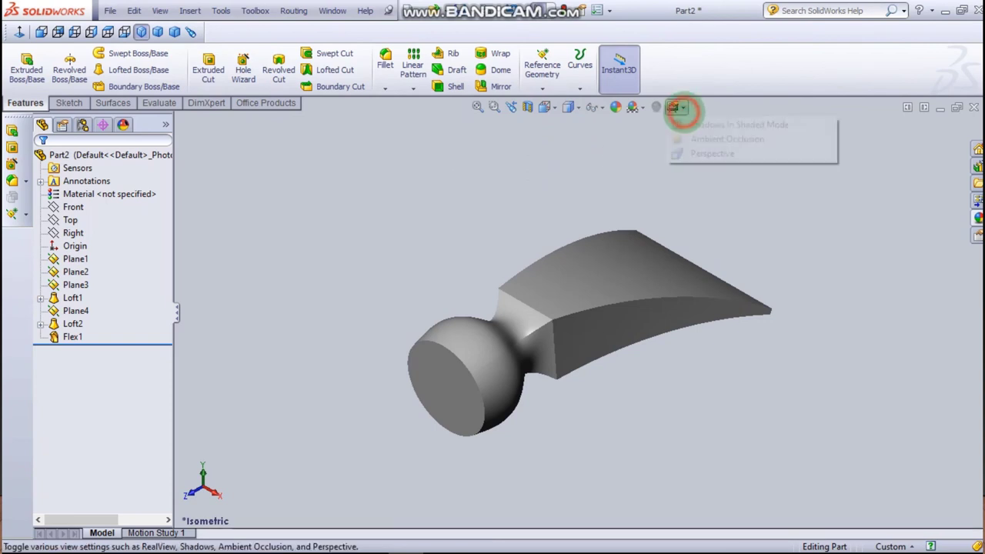
click(675, 138)
click(680, 107)
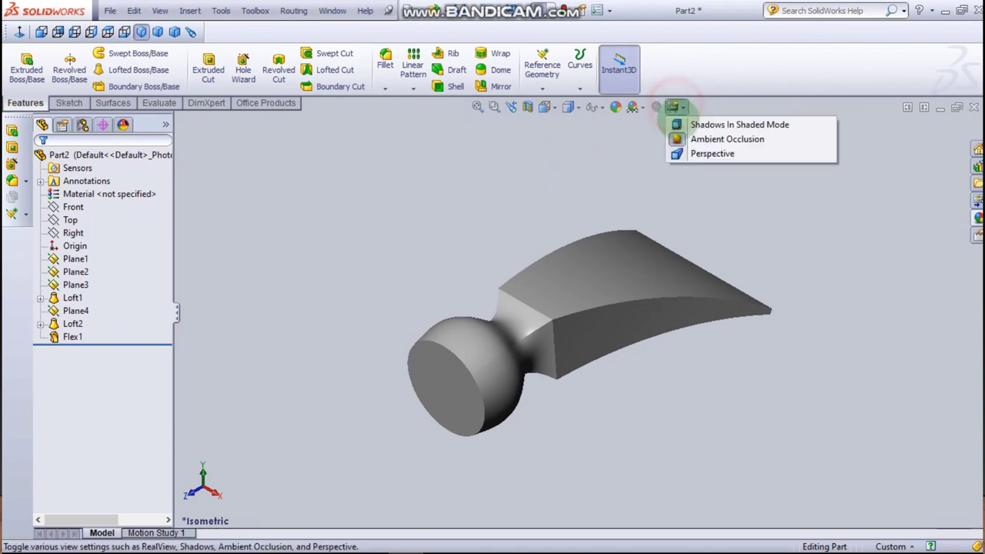
click(677, 124)
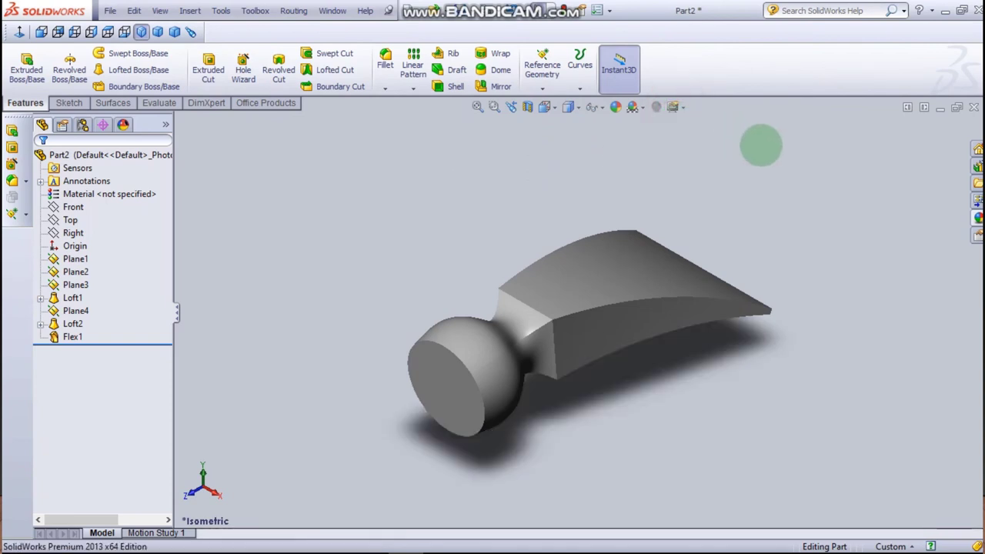
click(570, 107)
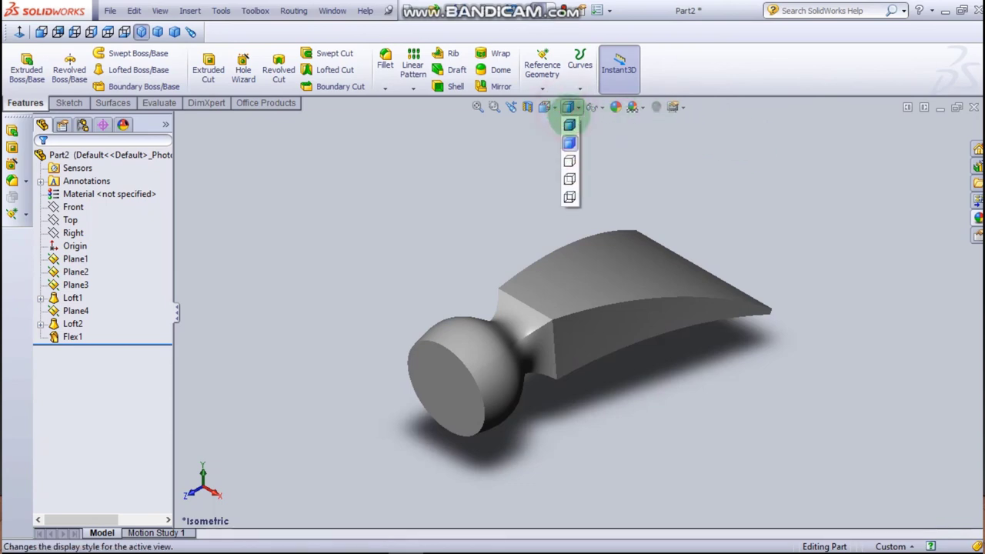